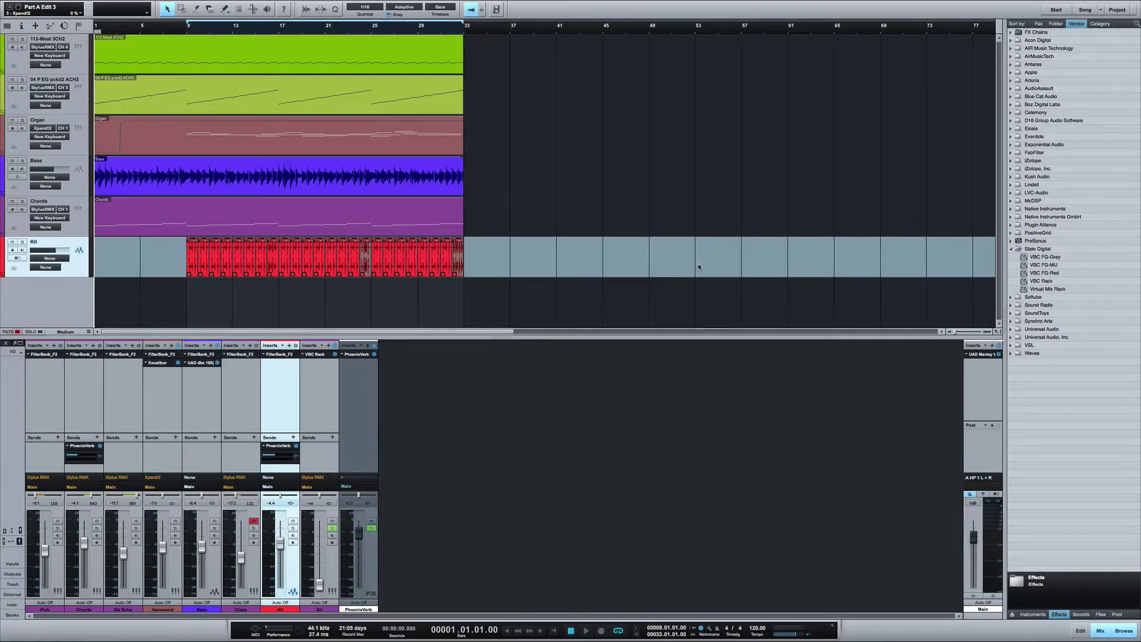
Step: Open the FilterBank F202 insert on the Chords mixer channel
{"action": "left_click", "coordinate": [82, 356]}
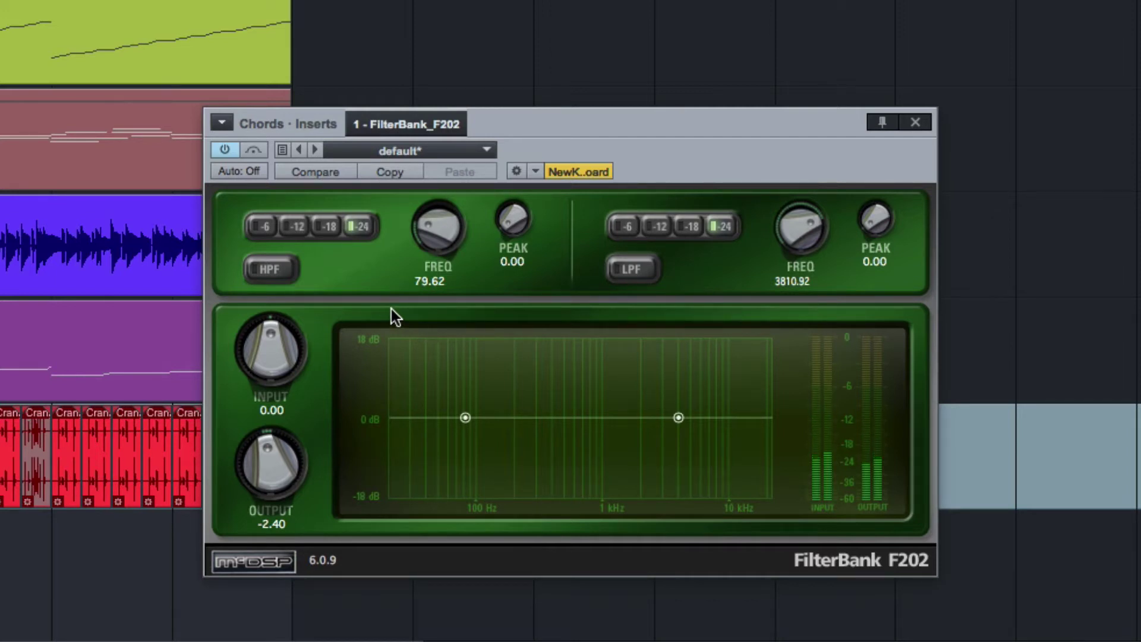
Step: Compare the dry chords against bypass and raise the plugin output to 0.48
{"action": "left_click", "coordinate": [255, 148]}
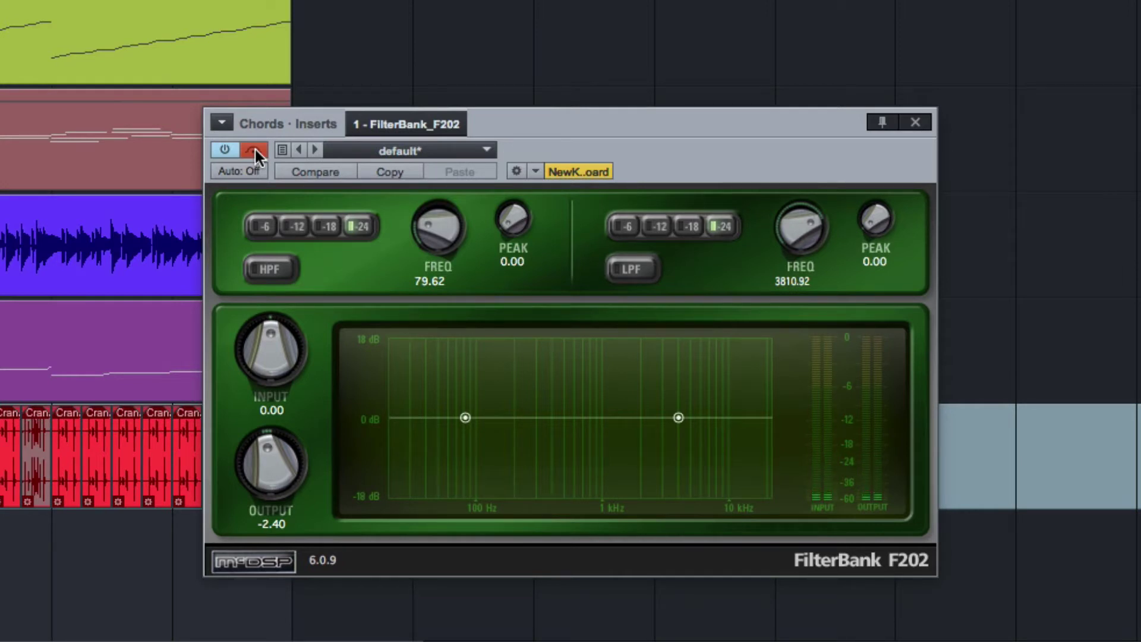
{"action": "left_click", "coordinate": [255, 148]}
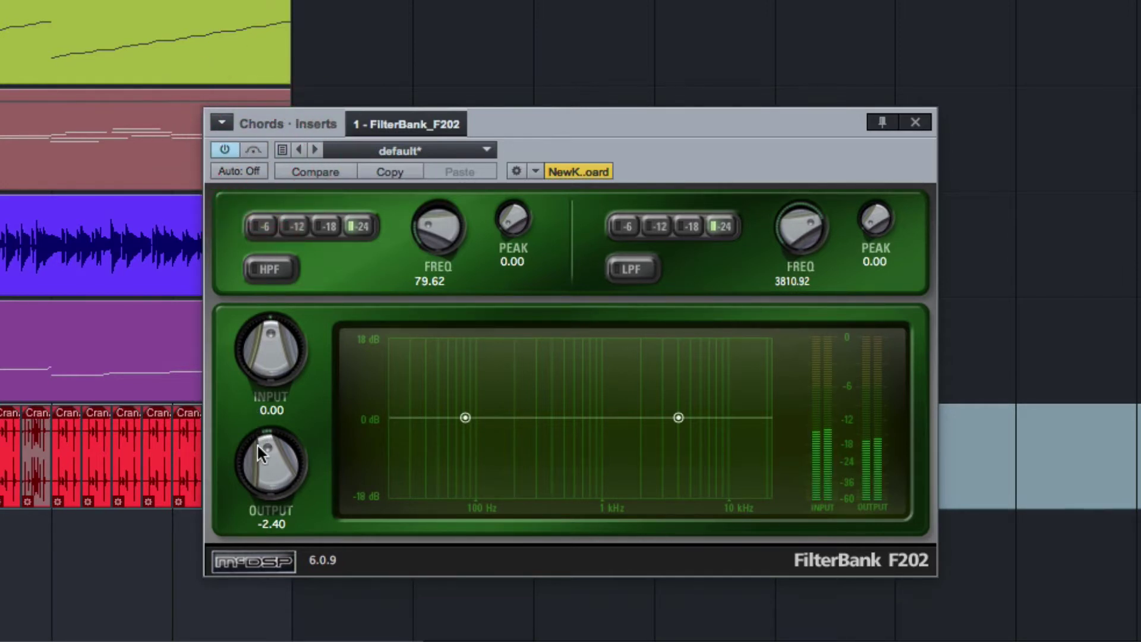
{"action": "left_click_drag", "start_coordinate": [257, 443], "coordinate": [262, 433]}
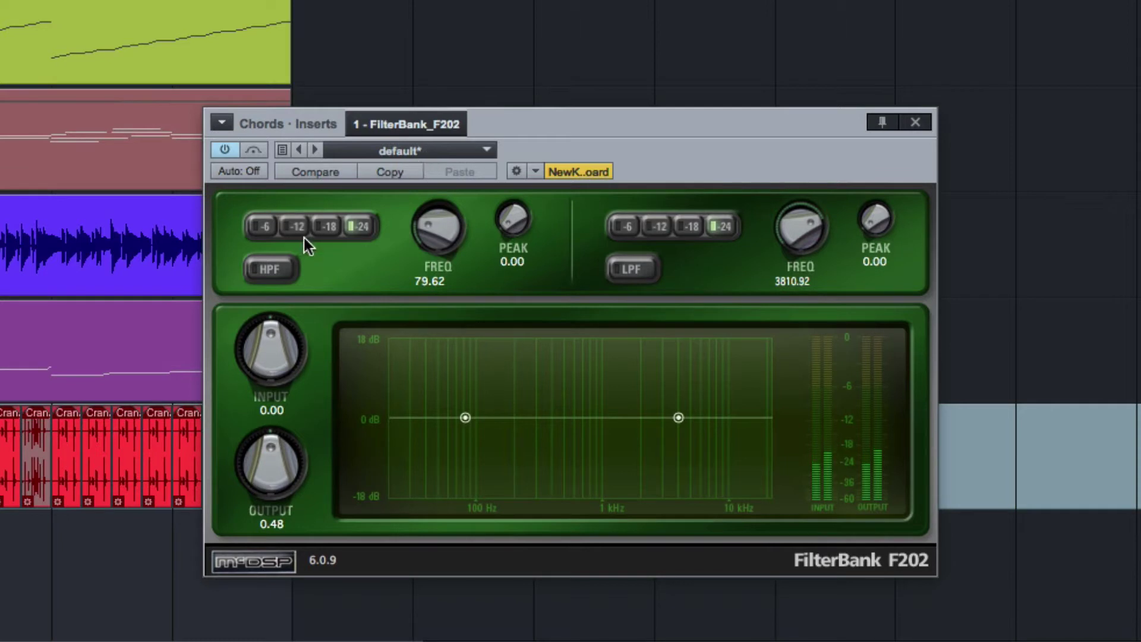
Step: Enable the high-pass at 115.05 Hz with a 14.49 resonant peak, checking against bypass
{"action": "left_click", "coordinate": [281, 269]}
{"action": "left_click_drag", "start_coordinate": [423, 245], "coordinate": [408, 198]}
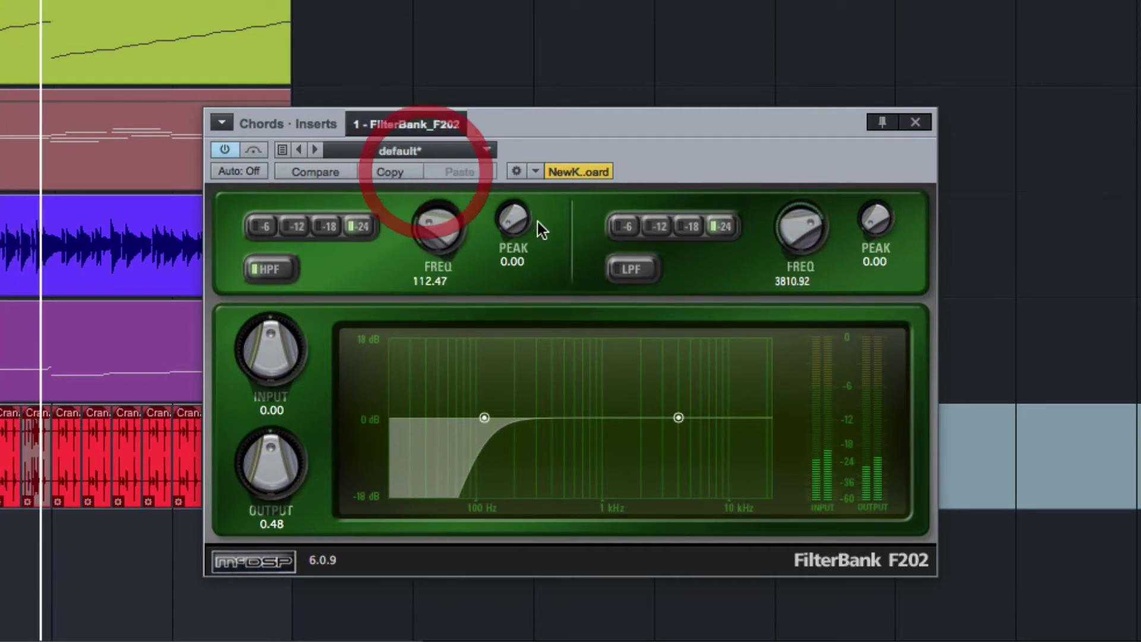
{"action": "left_click_drag", "start_coordinate": [519, 224], "coordinate": [523, 159]}
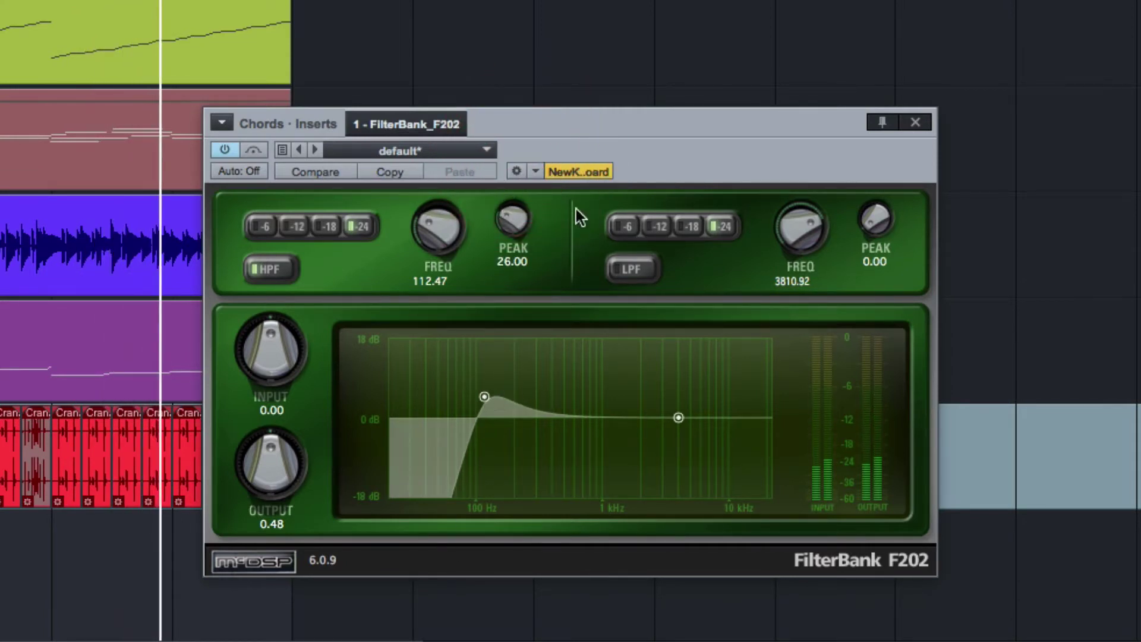
{"action": "left_click_drag", "start_coordinate": [508, 222], "coordinate": [509, 215]}
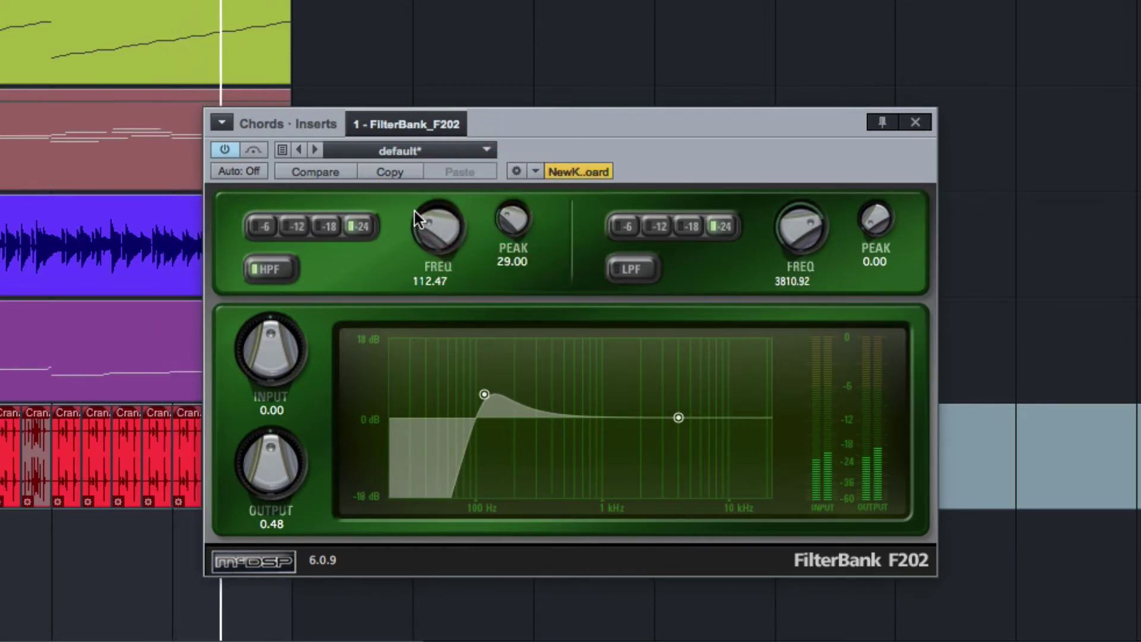
{"action": "left_click", "coordinate": [261, 149]}
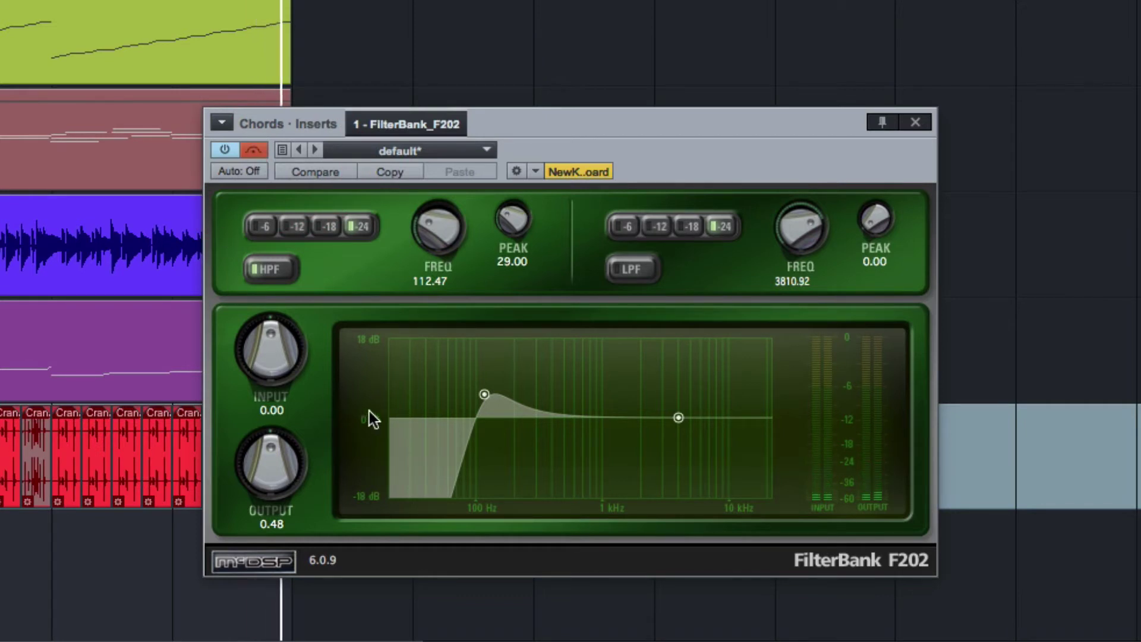
{"action": "left_click", "coordinate": [251, 149]}
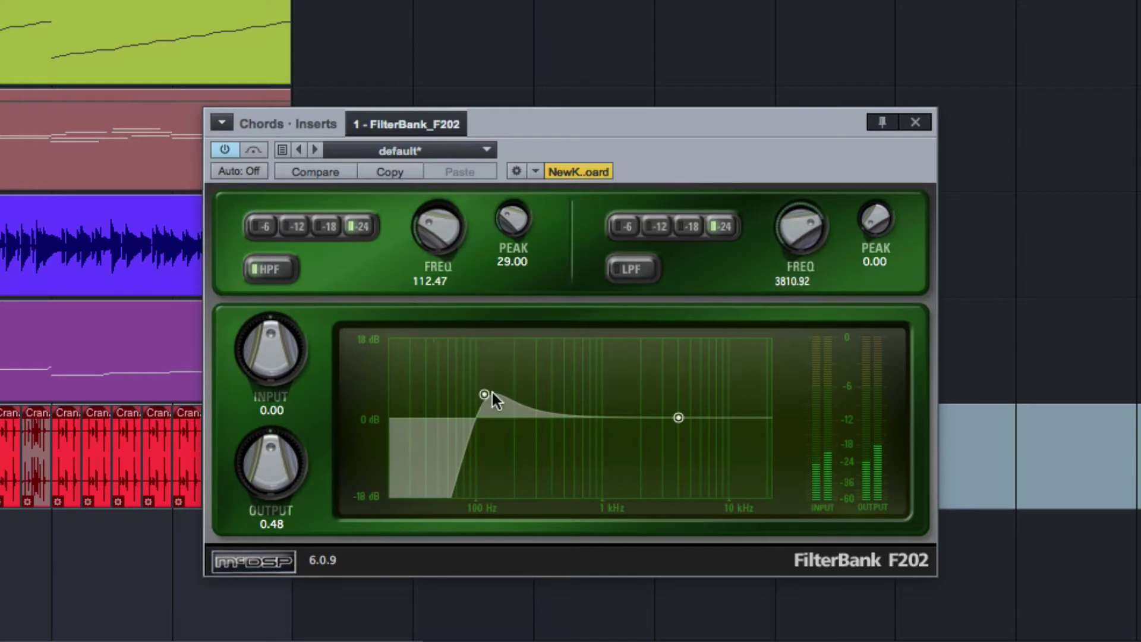
{"action": "mouse_move", "coordinate": [485, 394]}
{"action": "left_mouse_down"}
{"action": "mouse_move", "coordinate": [498, 396]}
{"action": "mouse_move", "coordinate": [475, 405]}
{"action": "mouse_move", "coordinate": [485, 405]}
{"action": "left_mouse_up"}
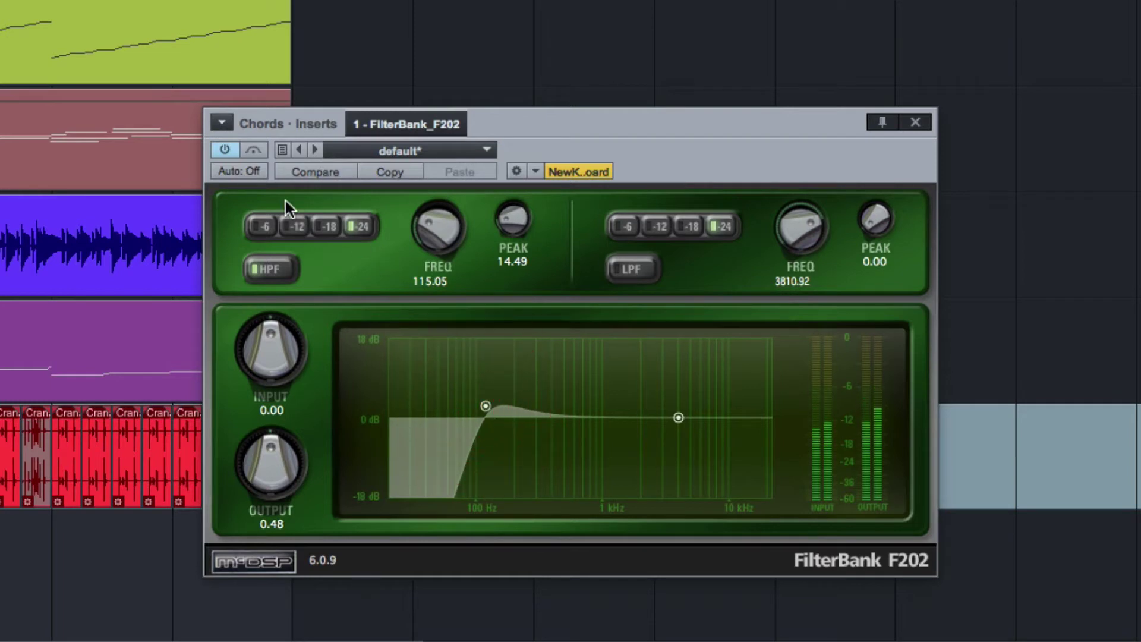
Step: Keep the high-pass on and enable the low-pass at 2890.88 Hz with a 14.00 peak
{"action": "left_click", "coordinate": [267, 267]}
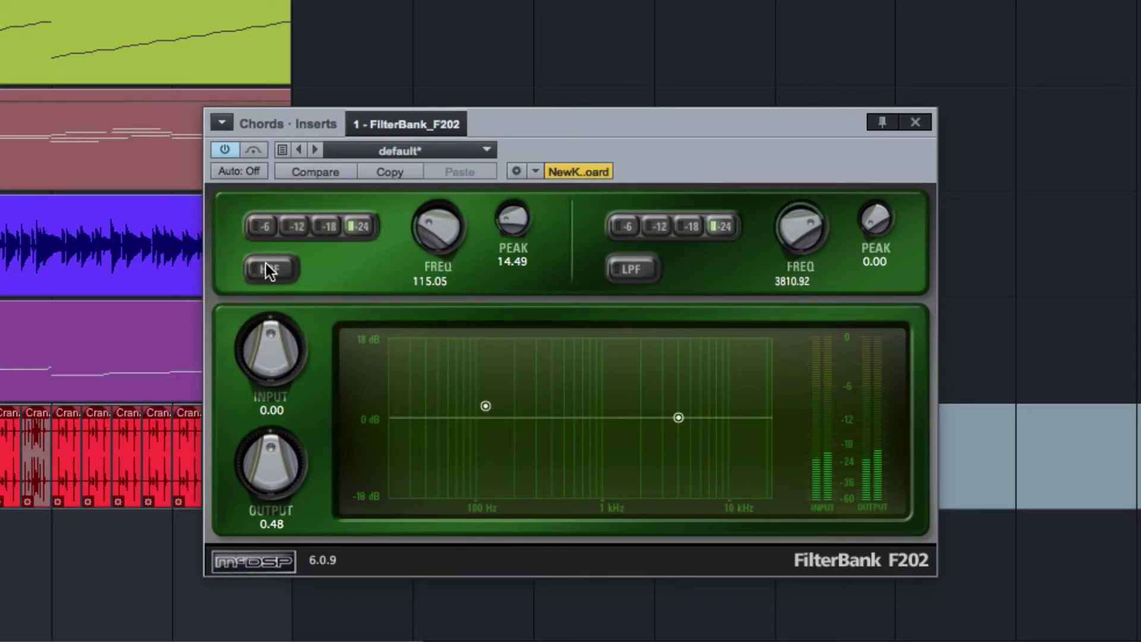
{"action": "left_click", "coordinate": [266, 263]}
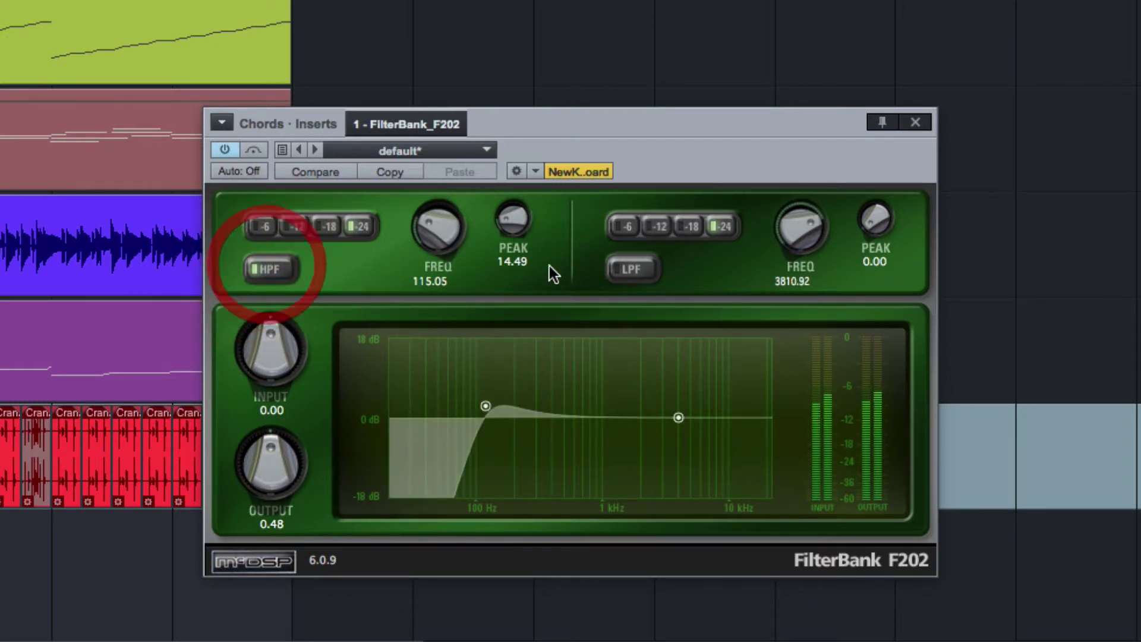
{"action": "left_click", "coordinate": [638, 271]}
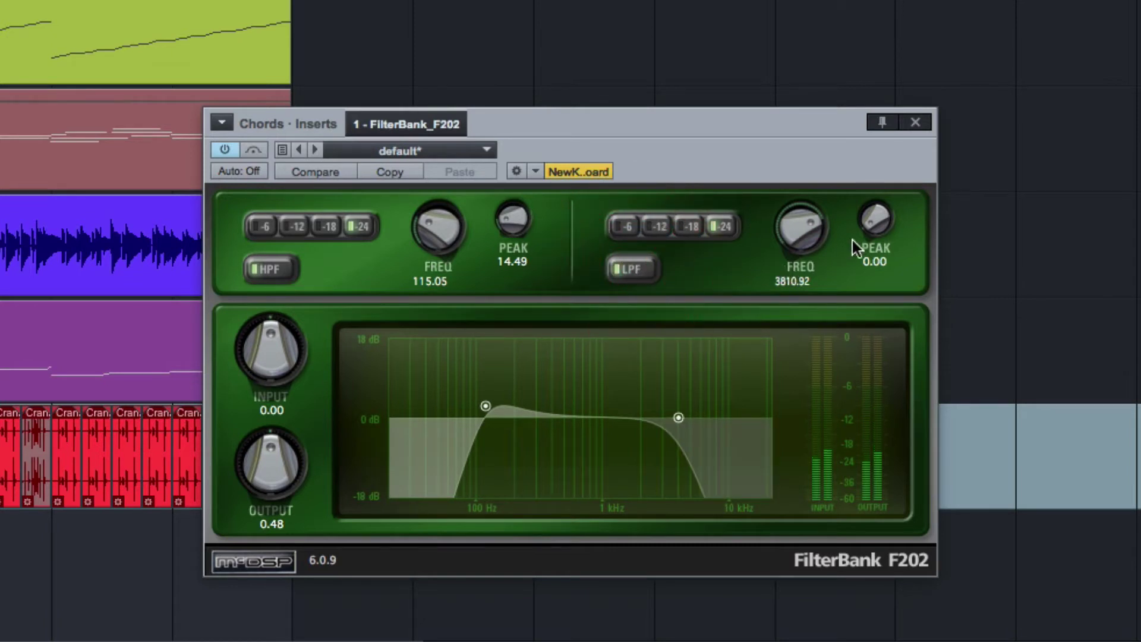
{"action": "left_click_drag", "start_coordinate": [875, 225], "coordinate": [866, 179]}
{"action": "left_click_drag", "start_coordinate": [804, 228], "coordinate": [794, 237]}
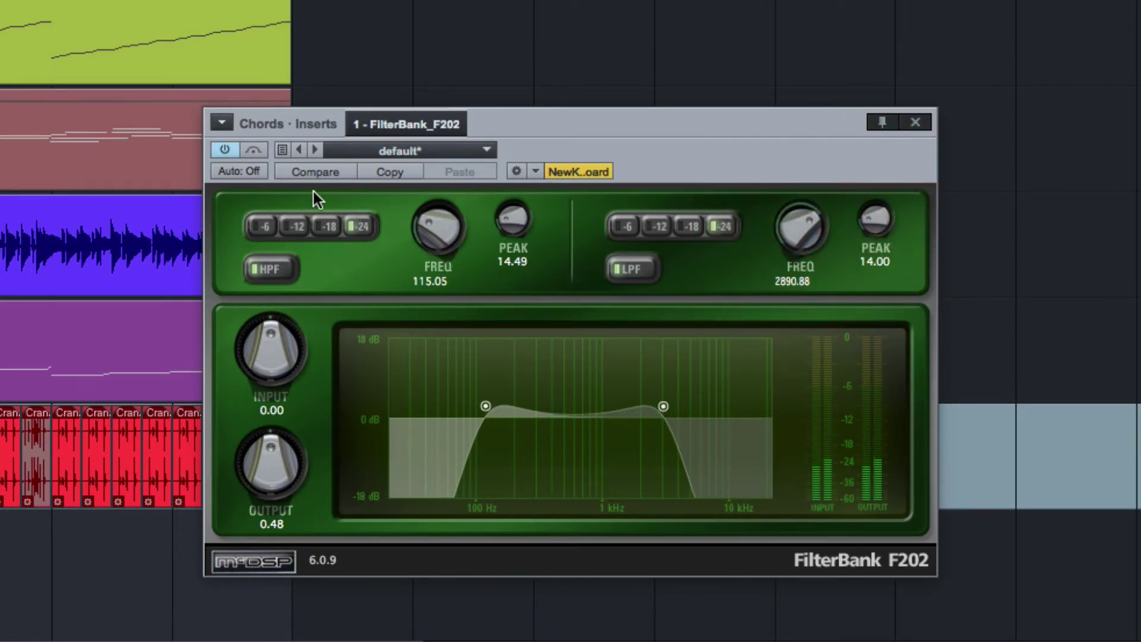
Step: Toggle the FilterBank bypass to compare the band-limited chords with the dry sound
{"action": "left_click", "coordinate": [253, 149]}
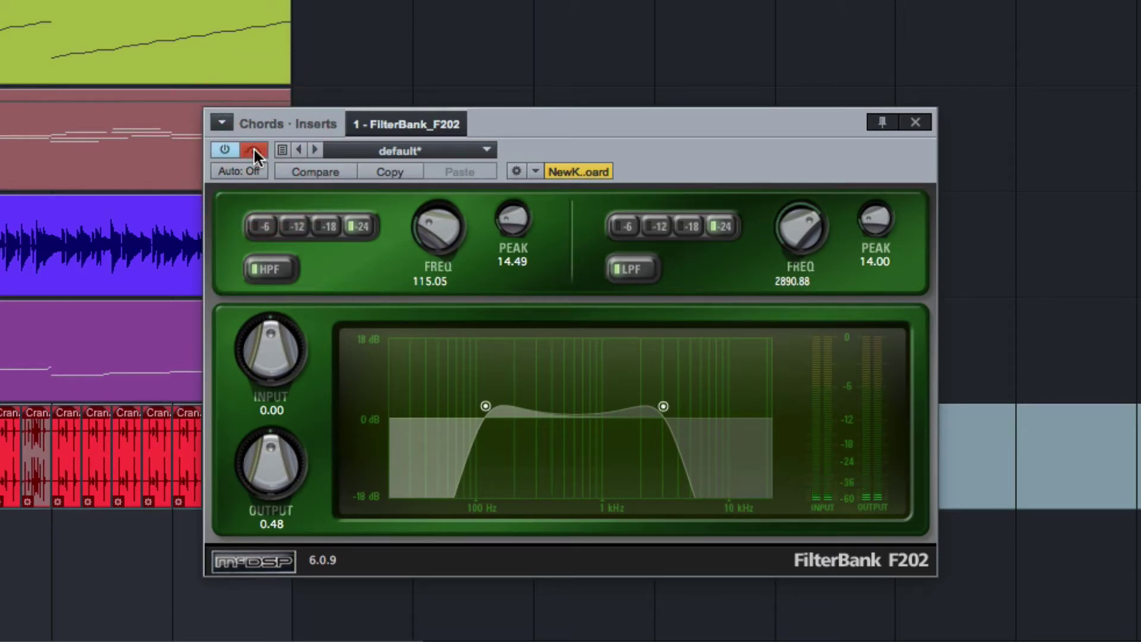
{"action": "left_click", "coordinate": [253, 149]}
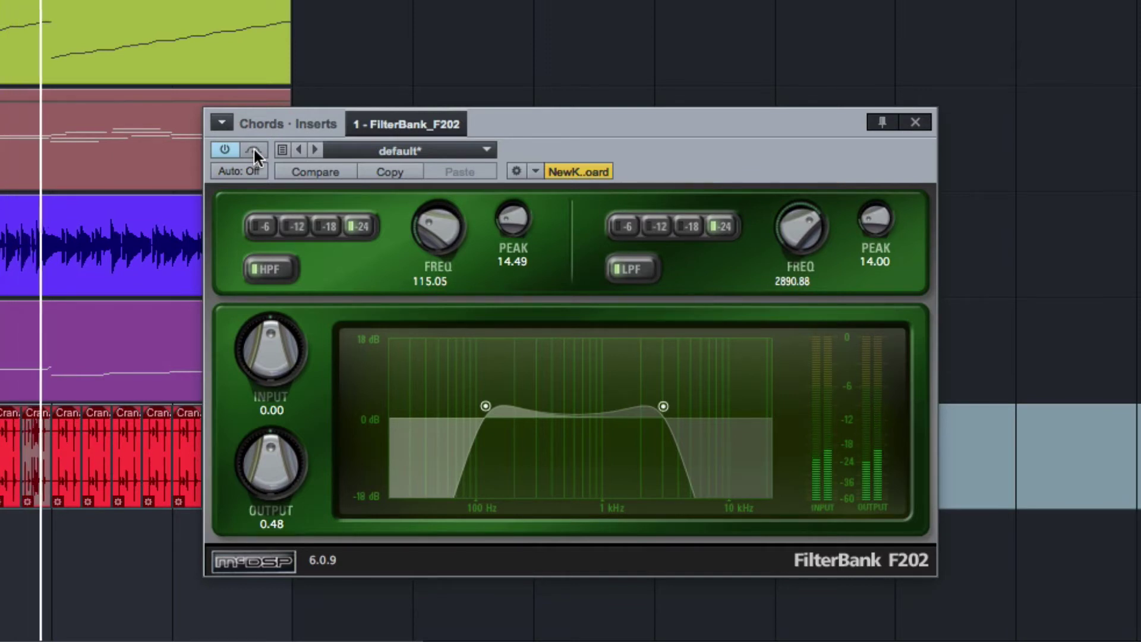
{"action": "left_click", "coordinate": [253, 149]}
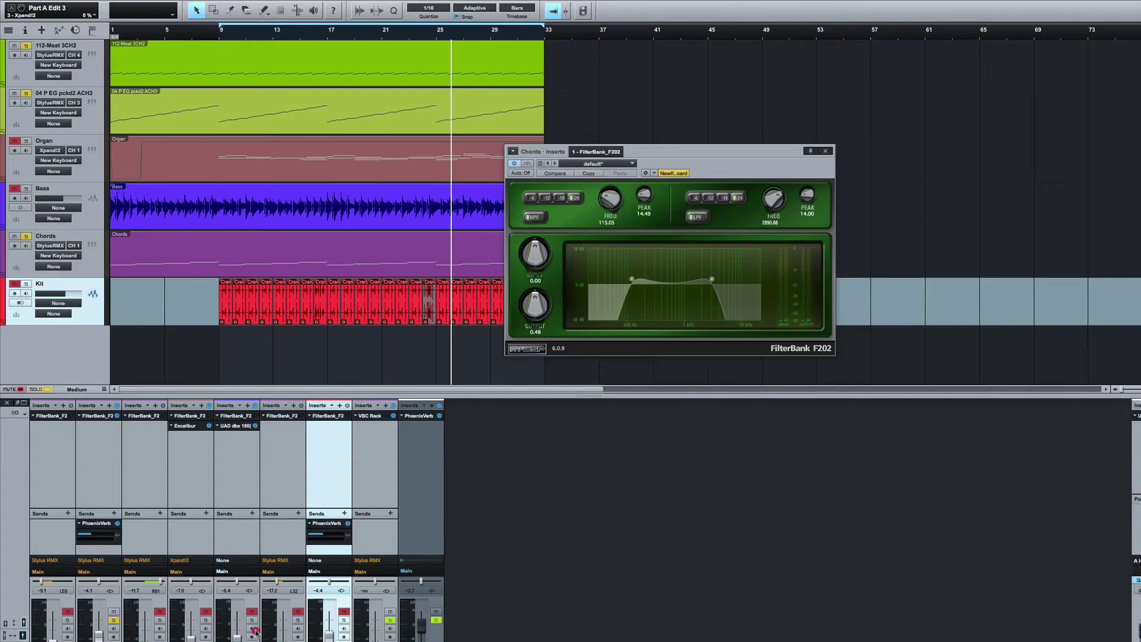
Step: Raise the Chords high-pass to 139.09 Hz with a 27.54 peak, then unsolo Chords
{"action": "left_click", "coordinate": [253, 631]}
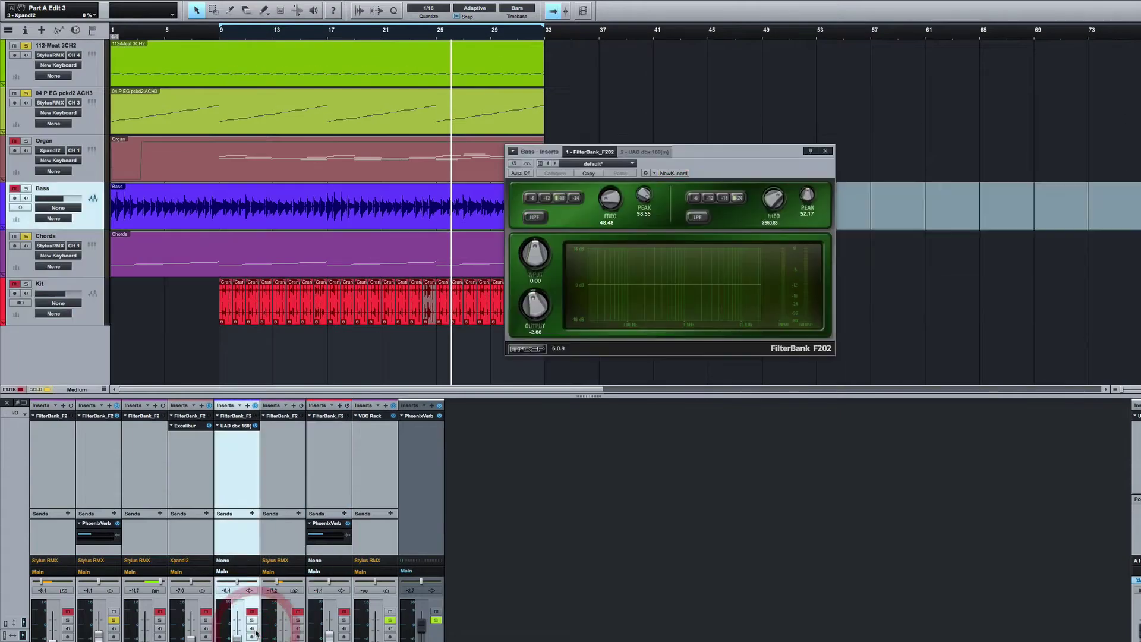
{"action": "left_click", "coordinate": [527, 164]}
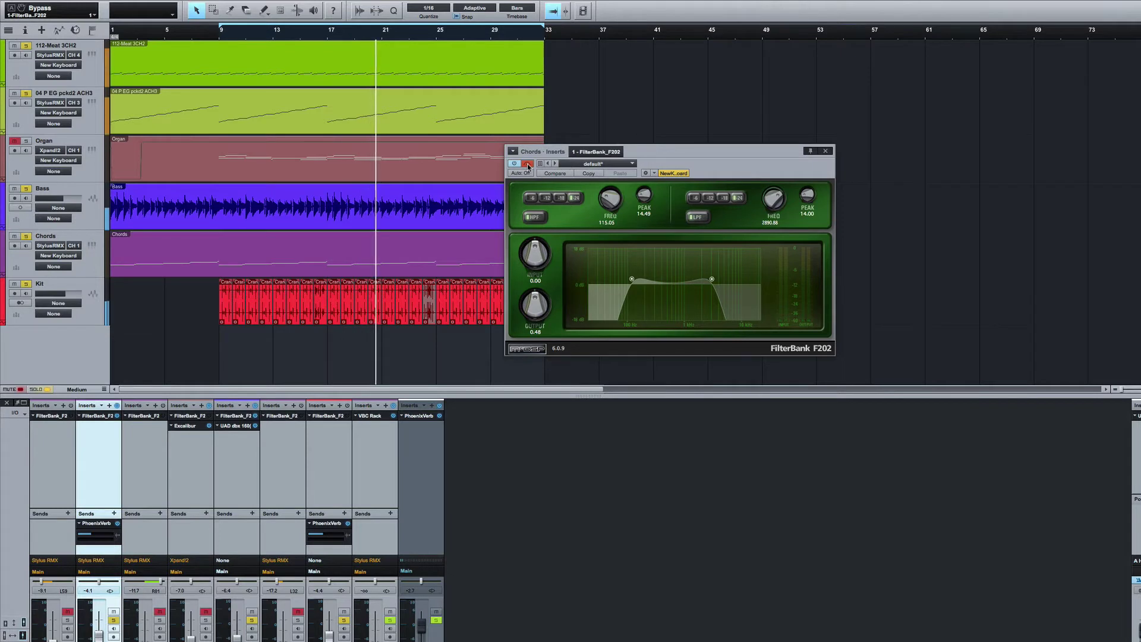
{"action": "left_click", "coordinate": [527, 164]}
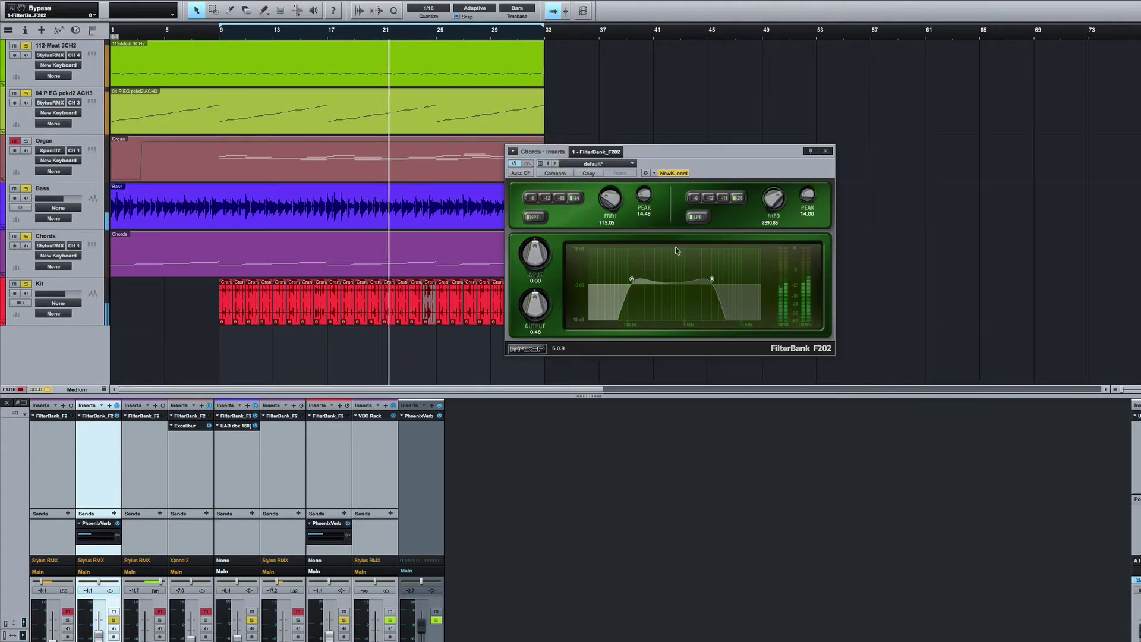
{"action": "mouse_move", "coordinate": [644, 195]}
{"action": "left_mouse_down"}
{"action": "mouse_move", "coordinate": [650, 160]}
{"action": "mouse_move", "coordinate": [642, 194]}
{"action": "left_mouse_up"}
{"action": "left_click_drag", "start_coordinate": [632, 275], "coordinate": [637, 276]}
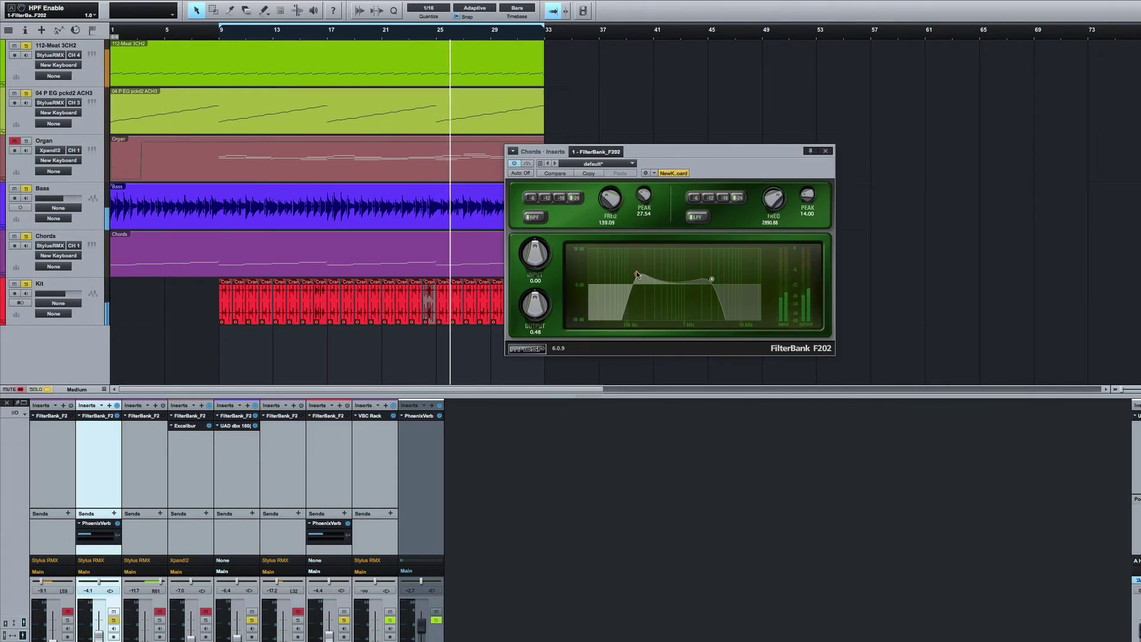
{"action": "left_click", "coordinate": [529, 165]}
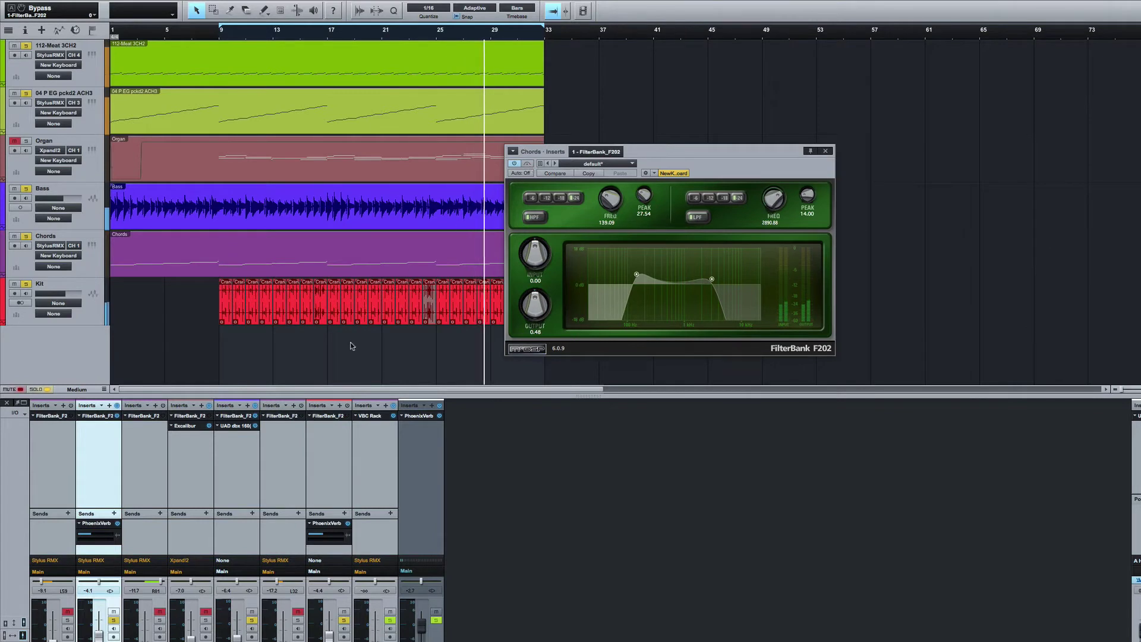
{"action": "left_click", "coordinate": [114, 620]}
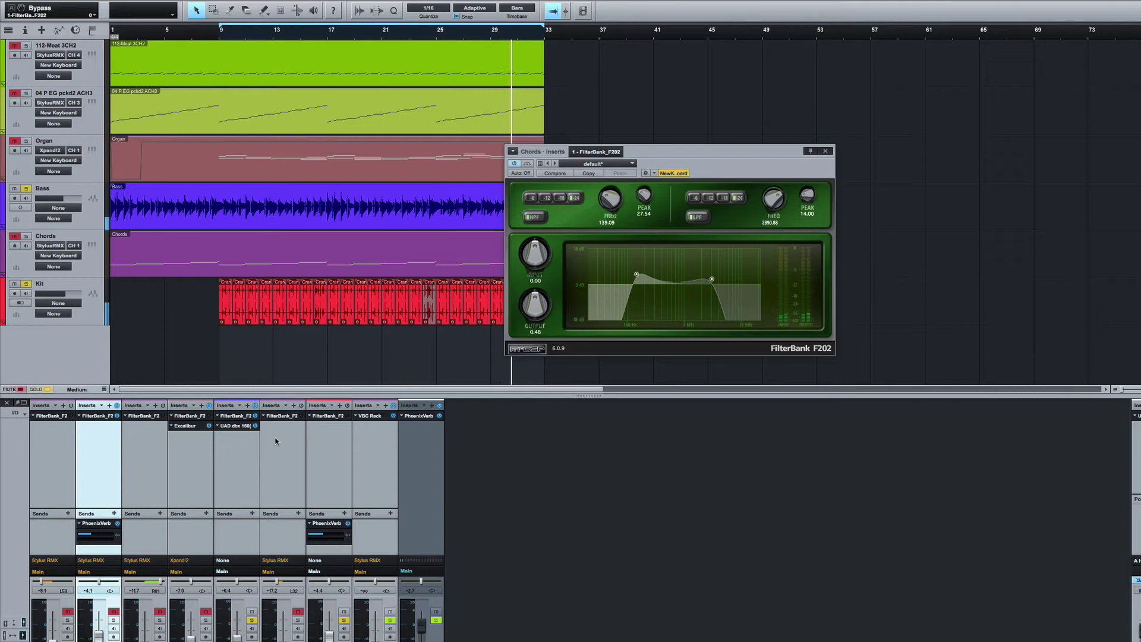
Step: Open the Bass FilterBank, compare it against bypass, and sweep the high-pass to 26.27 Hz
{"action": "left_click", "coordinate": [235, 417]}
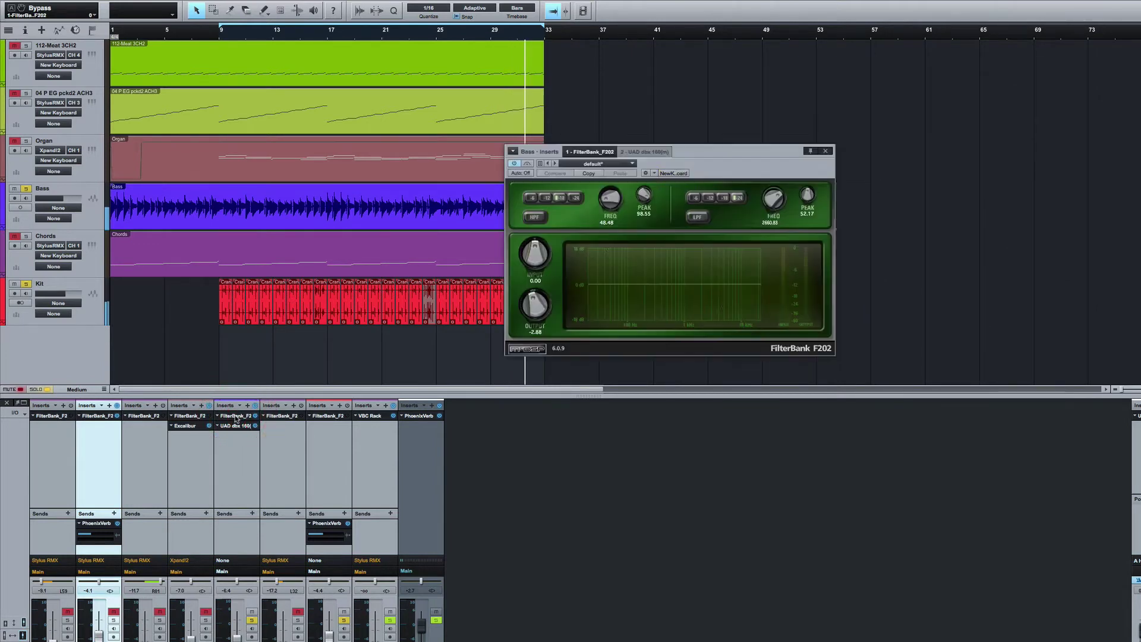
{"action": "left_click", "coordinate": [531, 164]}
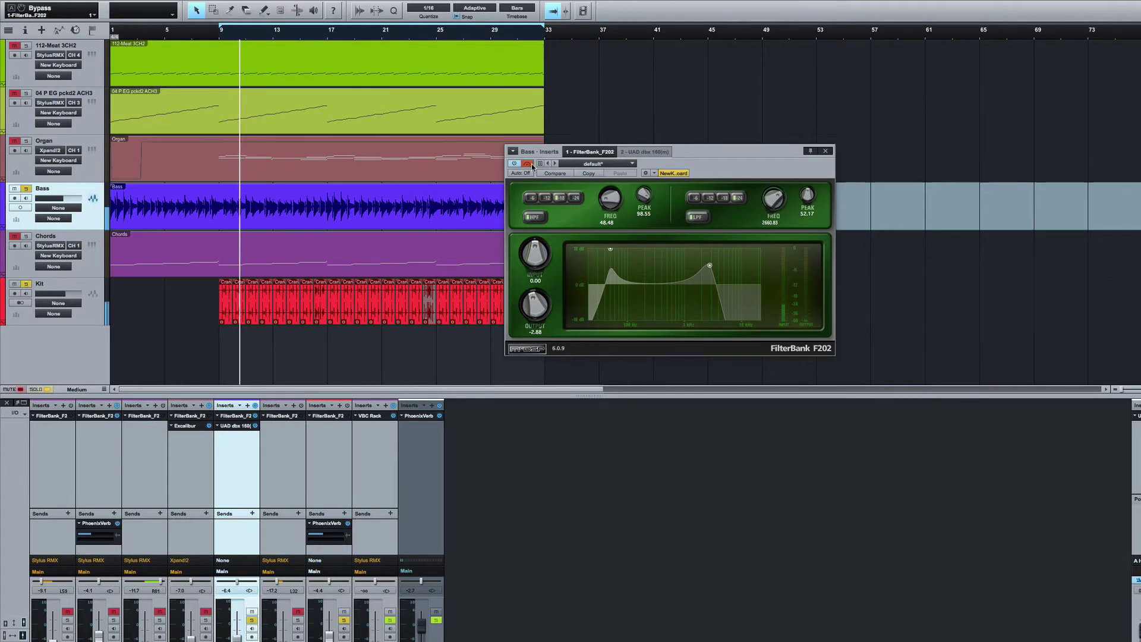
{"action": "left_click", "coordinate": [529, 165]}
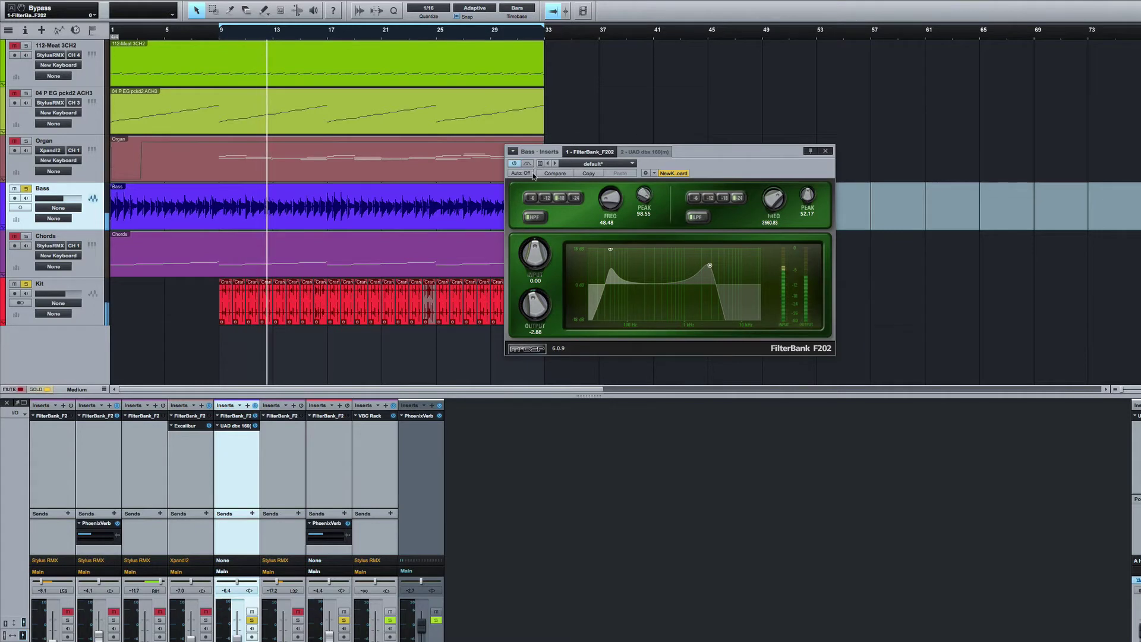
{"action": "mouse_move", "coordinate": [609, 206]}
{"action": "left_mouse_down"}
{"action": "mouse_move", "coordinate": [619, 175]}
{"action": "mouse_move", "coordinate": [603, 206]}
{"action": "mouse_move", "coordinate": [606, 196]}
{"action": "left_mouse_up"}
Step: Set Bass output to -1.44, high-pass to 79.62 Hz, low-pass to 1782.50 Hz with 56.00 peak
{"action": "left_click_drag", "start_coordinate": [538, 296], "coordinate": [535, 293]}
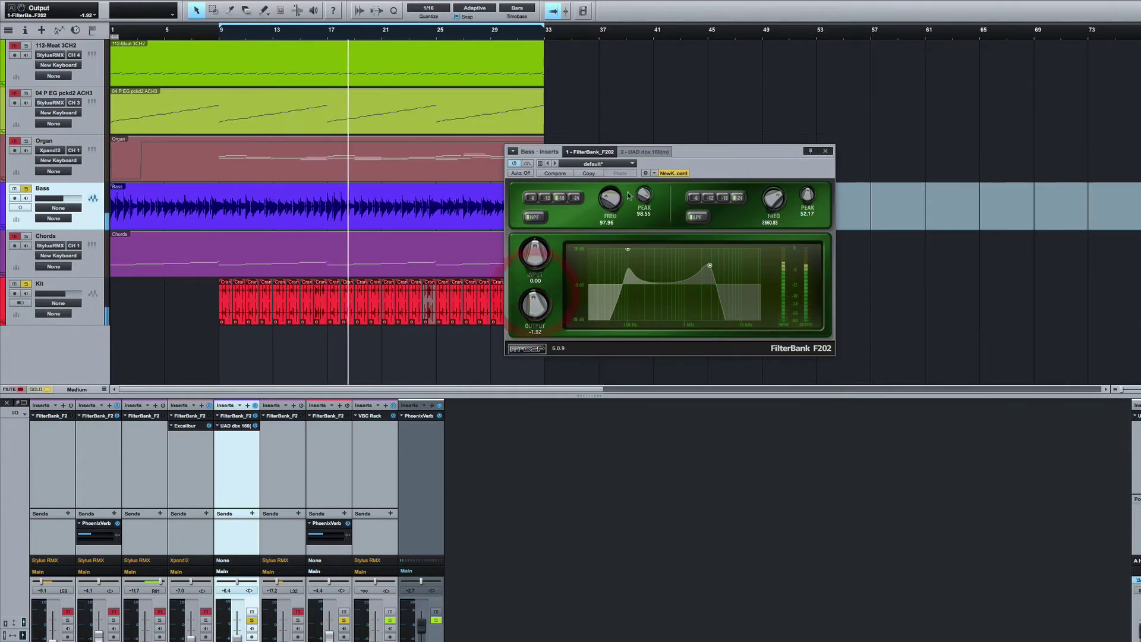
{"action": "left_click_drag", "start_coordinate": [611, 198], "coordinate": [608, 202]}
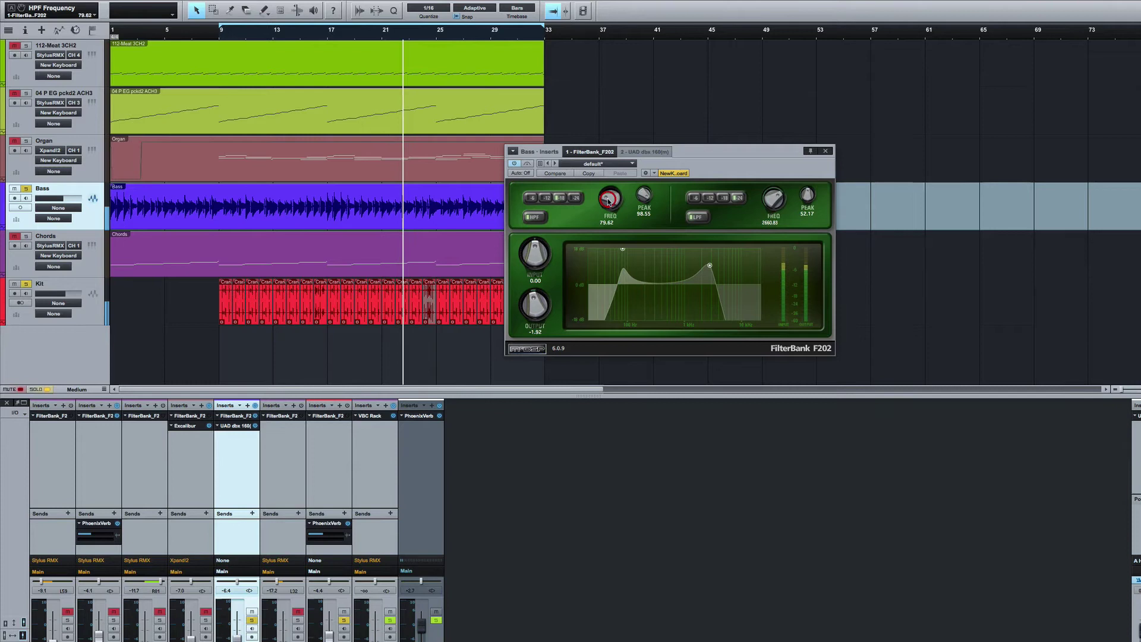
{"action": "left_click", "coordinate": [528, 164]}
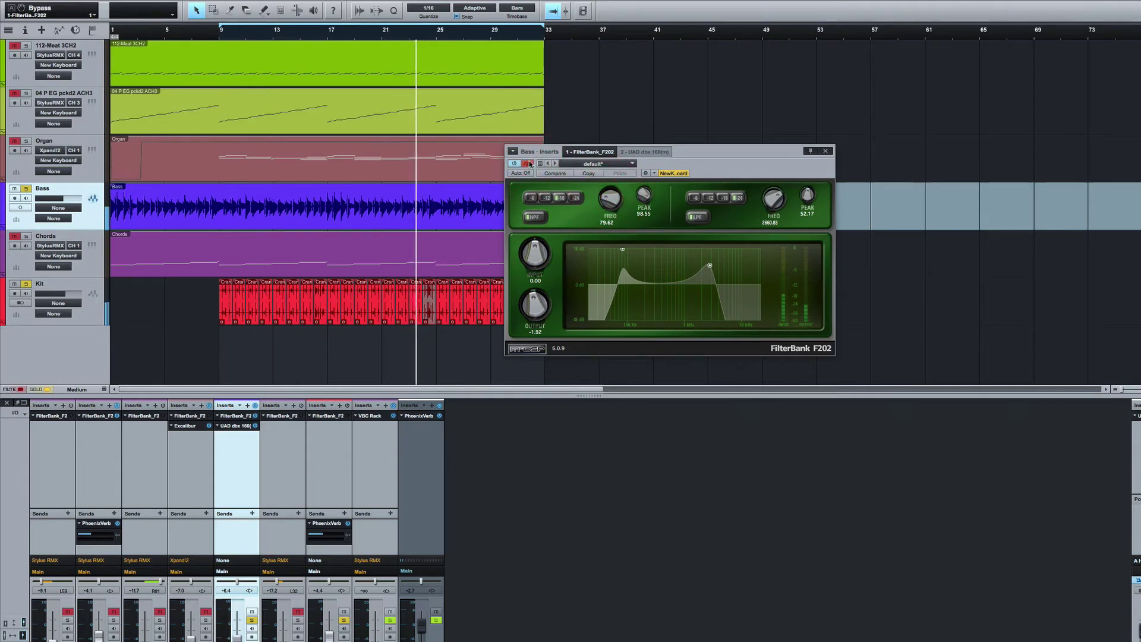
{"action": "left_click", "coordinate": [529, 163]}
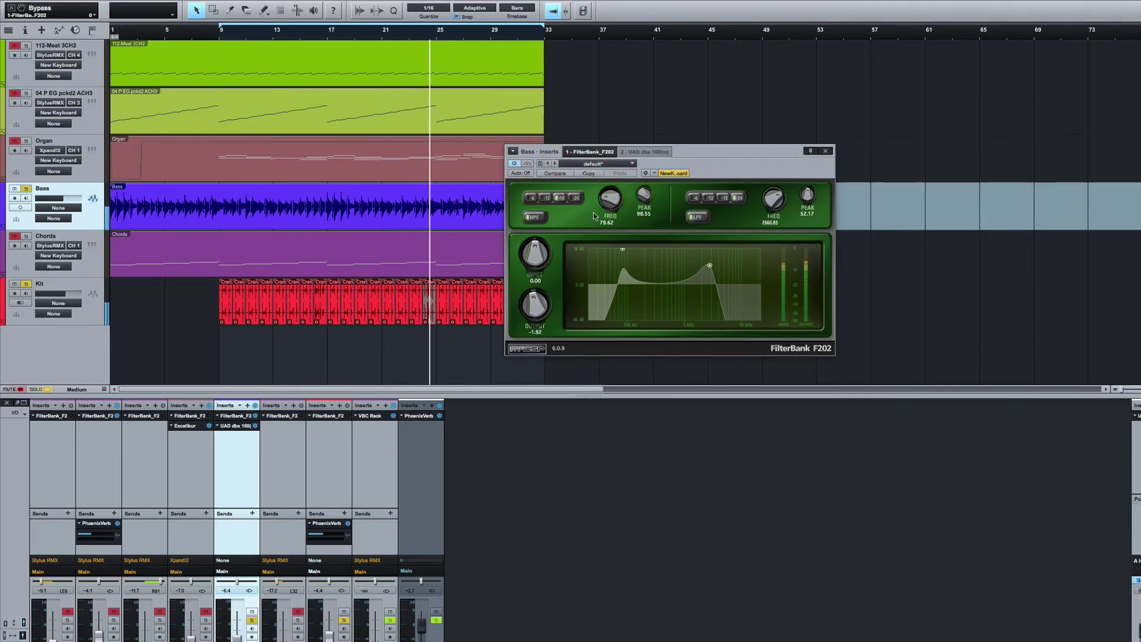
{"action": "left_click_drag", "start_coordinate": [810, 199], "coordinate": [771, 207]}
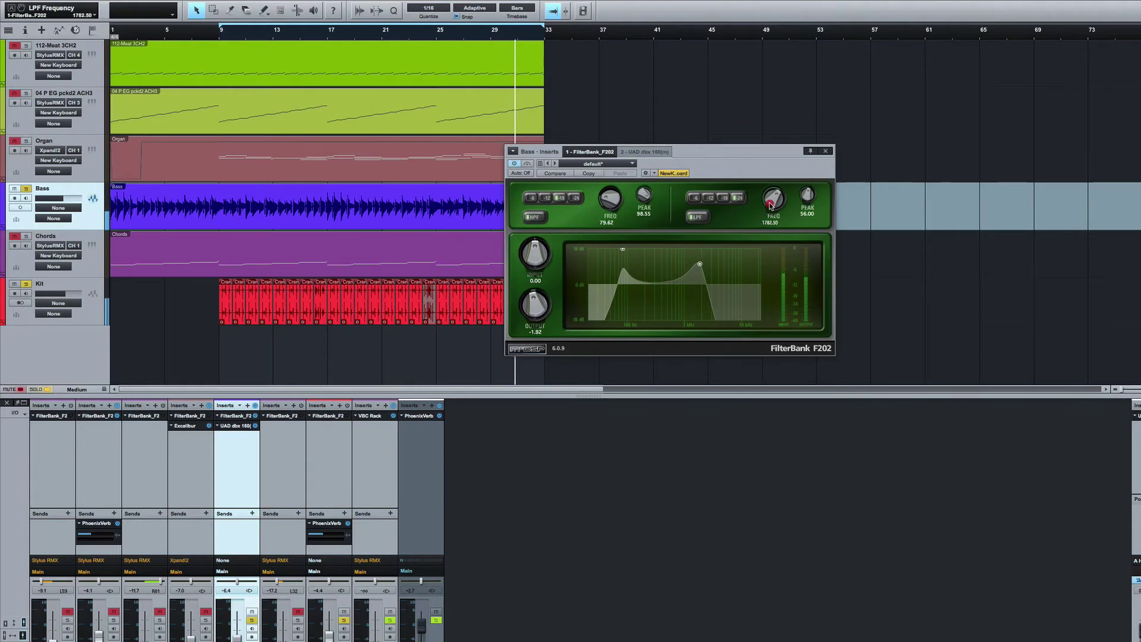
Step: Compare the Bass filter against bypass, then solo Chords with its FilterBank insert on
{"action": "left_click", "coordinate": [529, 165]}
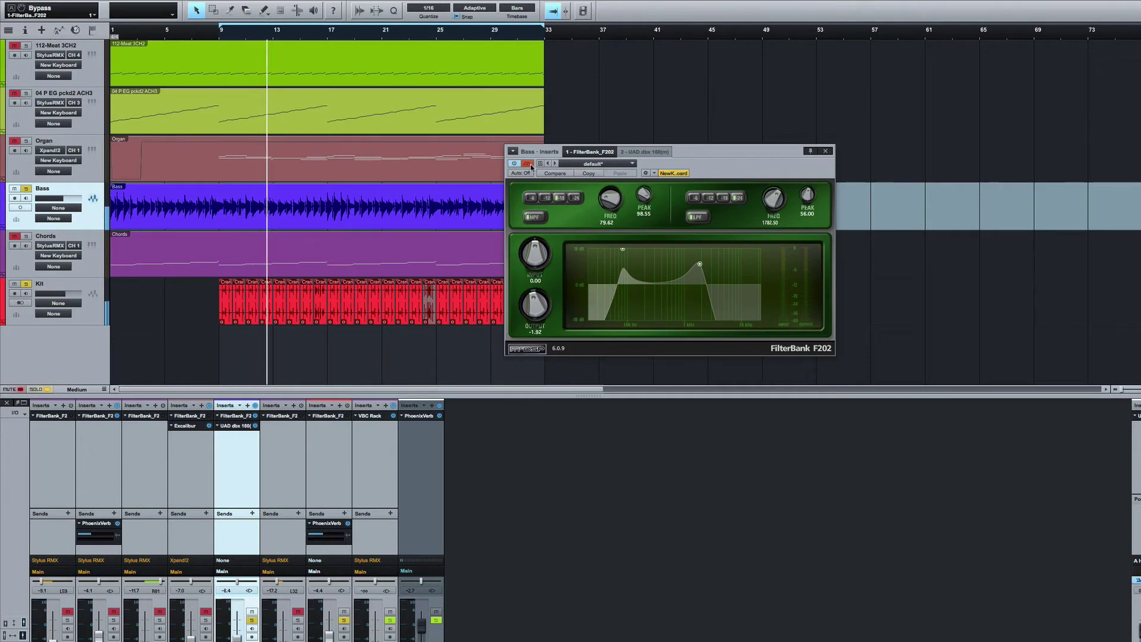
{"action": "left_click", "coordinate": [529, 165]}
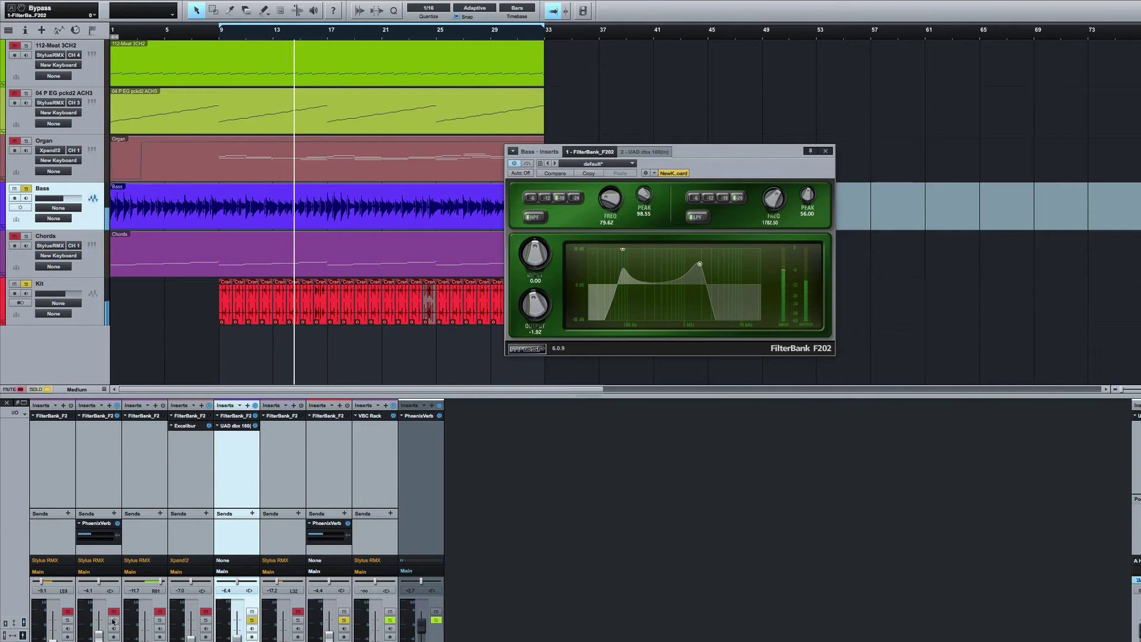
{"action": "left_click", "coordinate": [114, 621]}
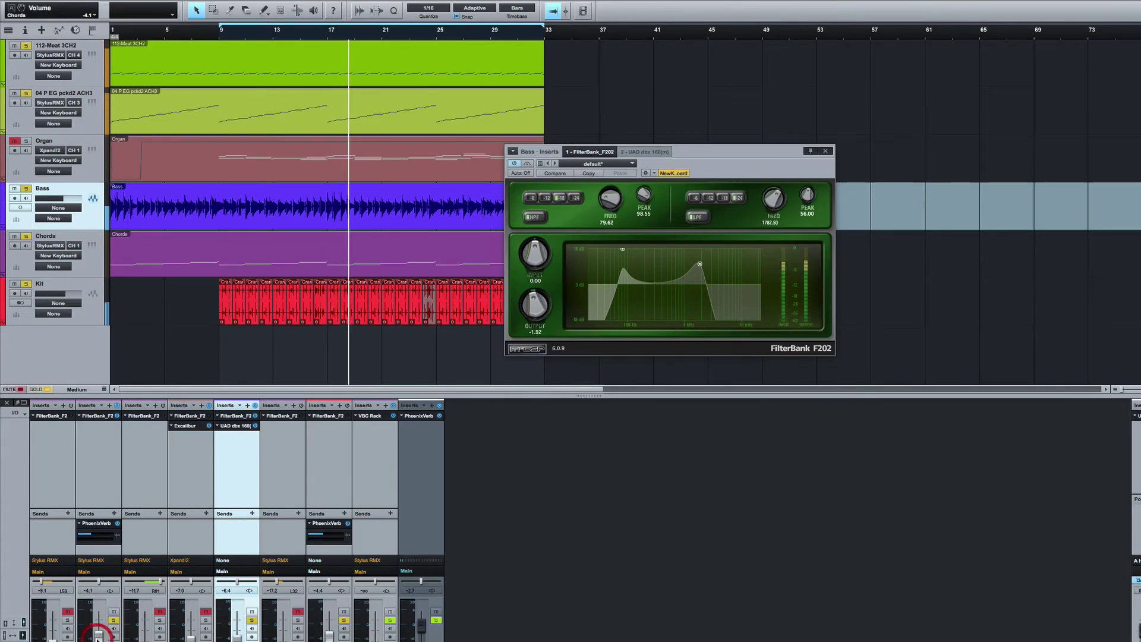
{"action": "left_click", "coordinate": [117, 406]}
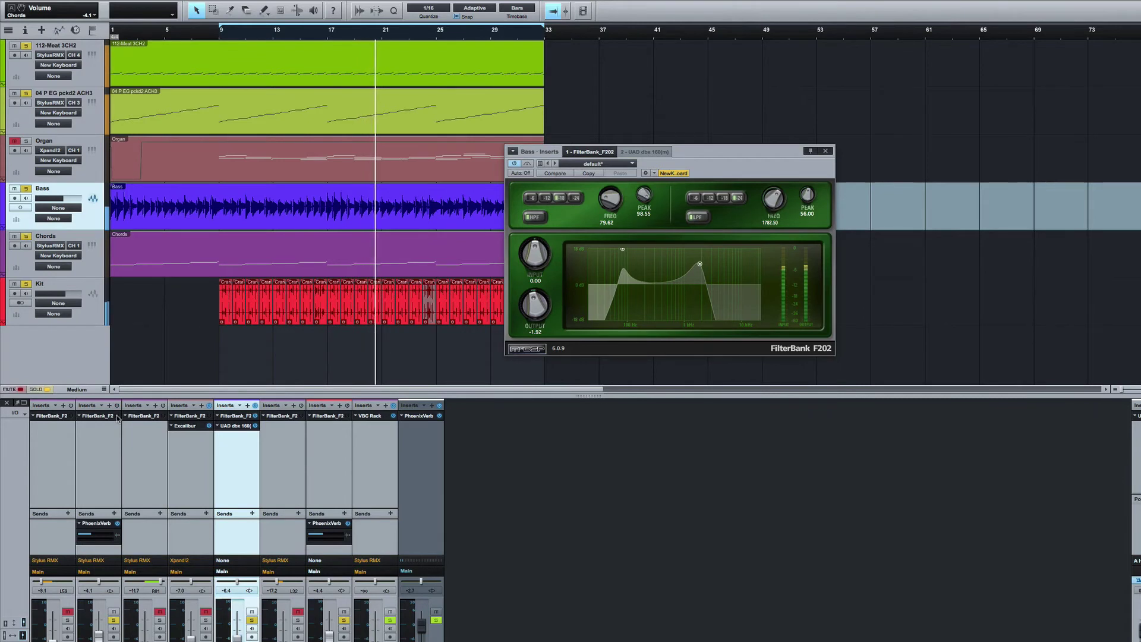
{"action": "left_click", "coordinate": [117, 416]}
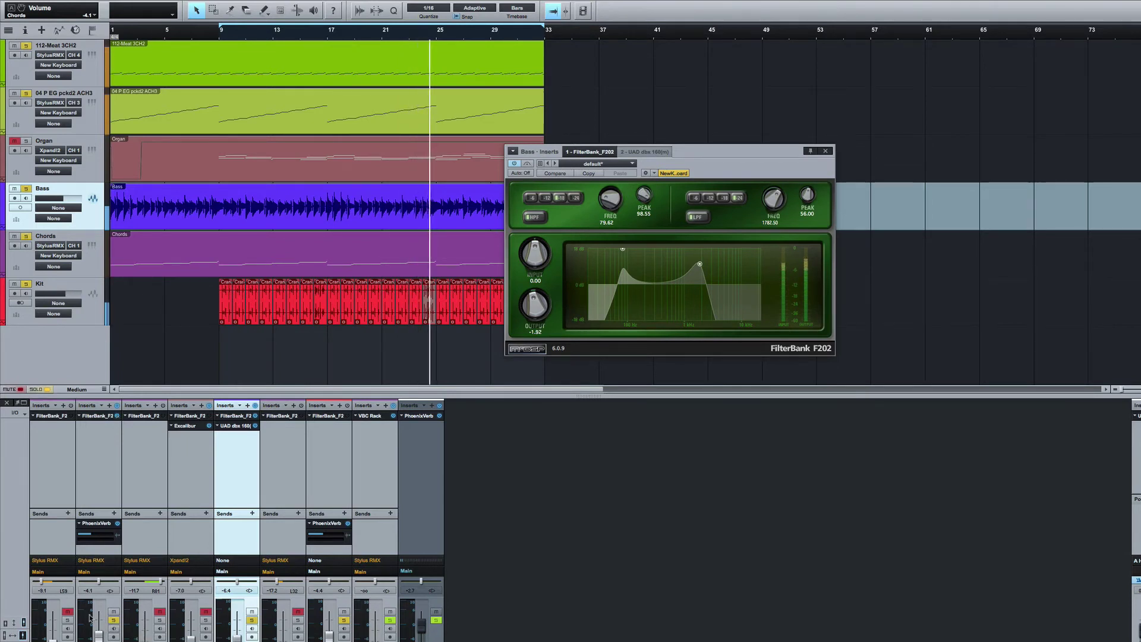
Step: Clear all solos, compare inserts on channels 7, 3 and 1, and set Kit to -3.2 dB
{"action": "left_click", "coordinate": [48, 389]}
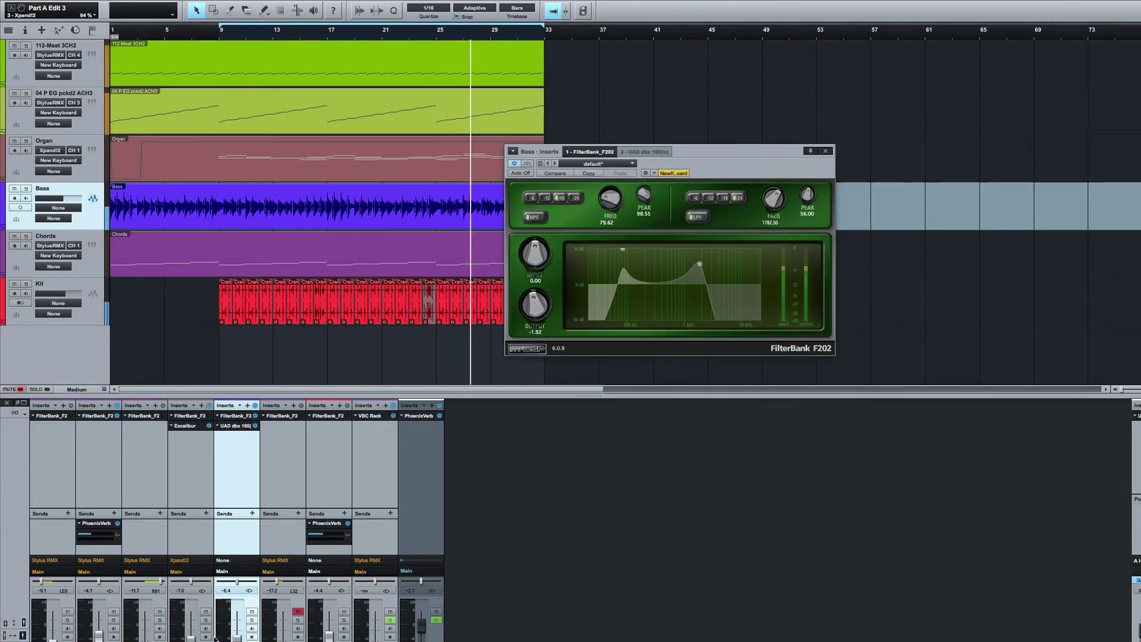
{"action": "left_click", "coordinate": [346, 406]}
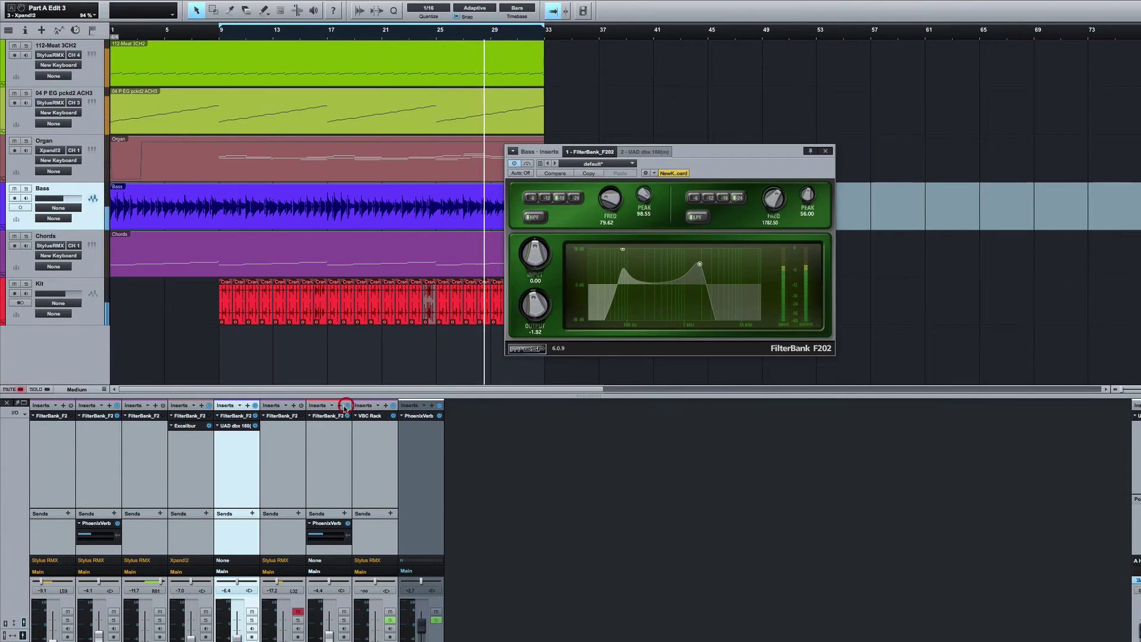
{"action": "left_click", "coordinate": [163, 406]}
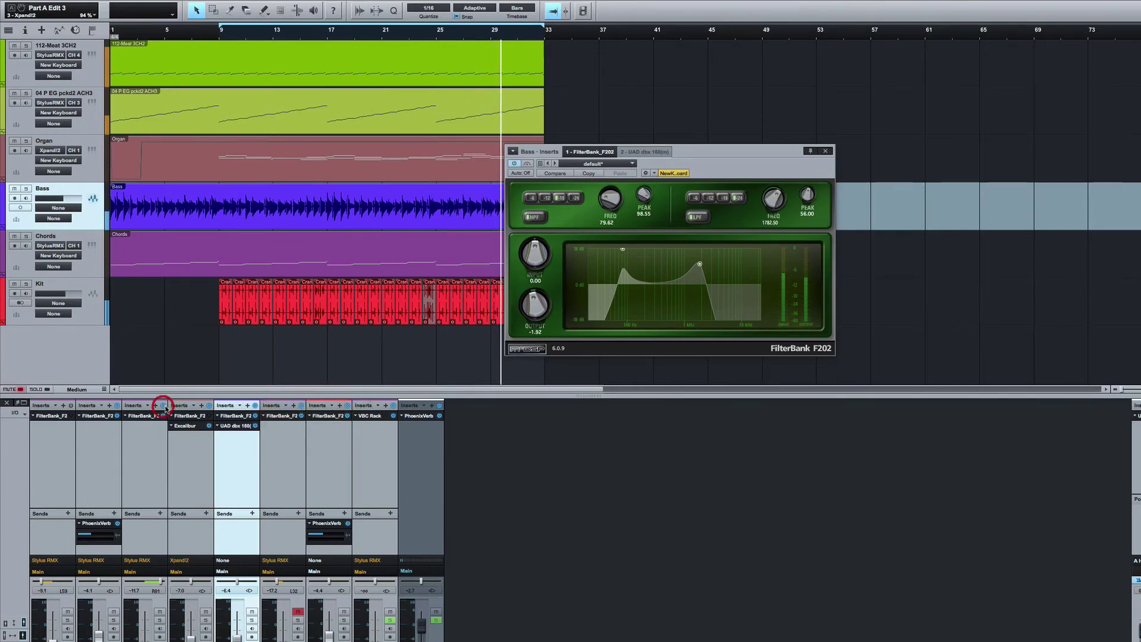
{"action": "left_click", "coordinate": [71, 405]}
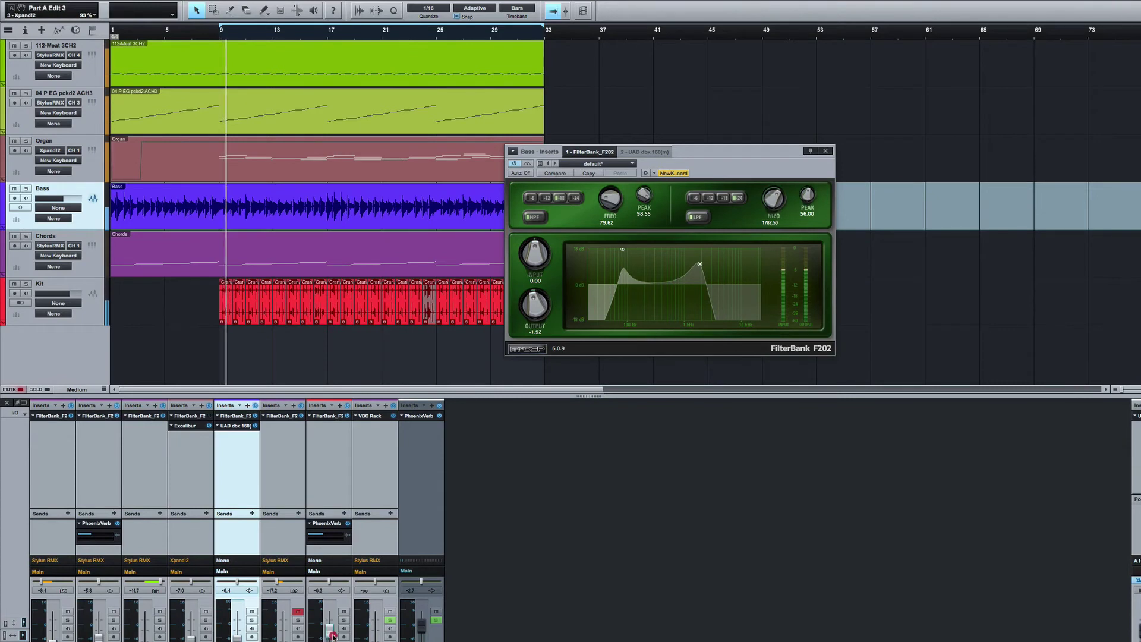
{"action": "left_click_drag", "start_coordinate": [328, 637], "coordinate": [331, 637]}
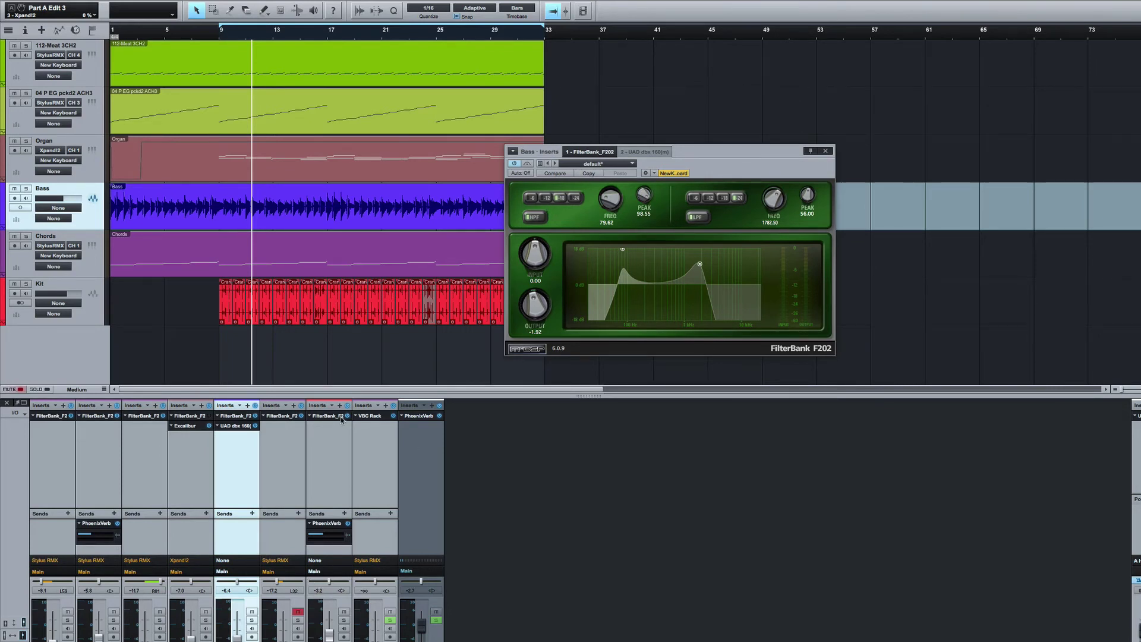
{"action": "left_click", "coordinate": [210, 418]}
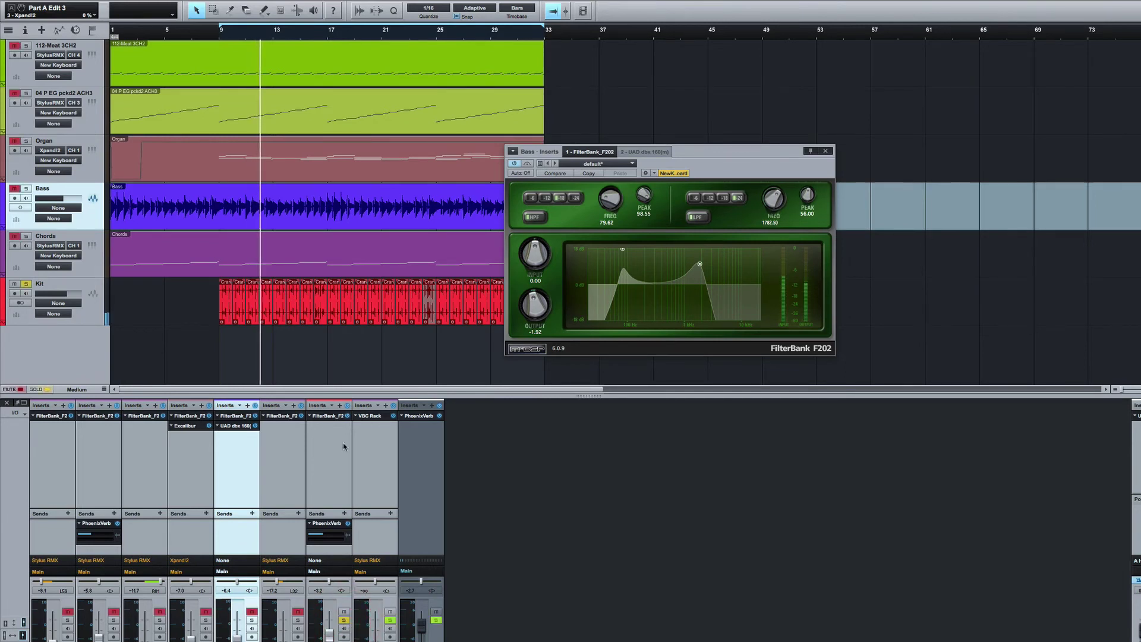
Step: Open the Kit FilterBank, compare it against bypass, and set its high-pass to 43.82 Hz with a 64.00 peak
{"action": "left_click", "coordinate": [332, 416]}
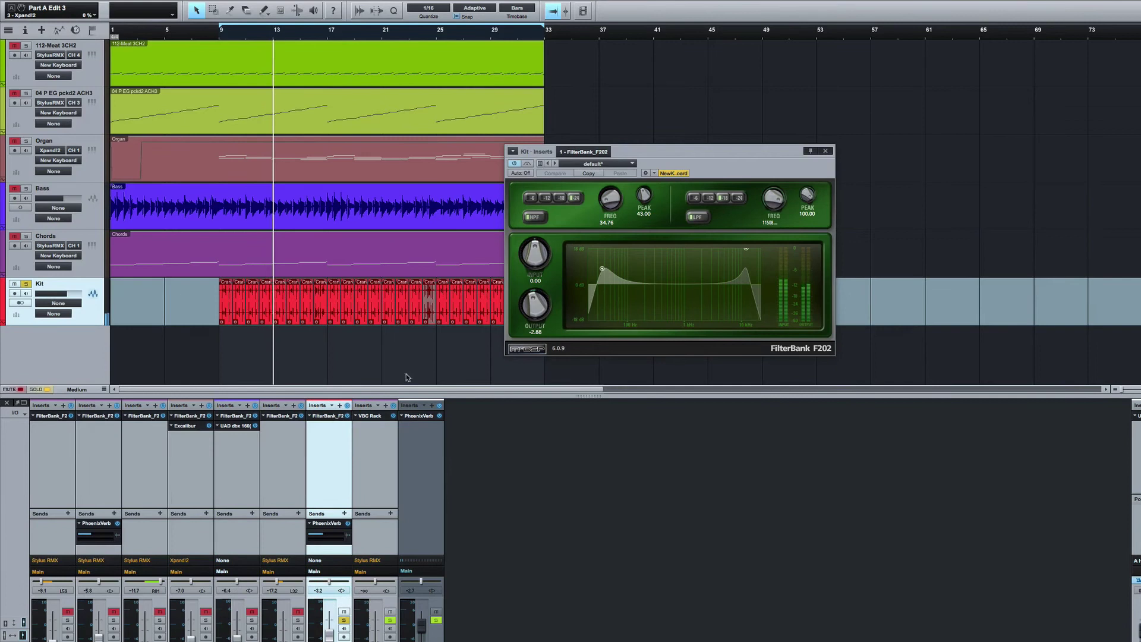
{"action": "left_click", "coordinate": [528, 163]}
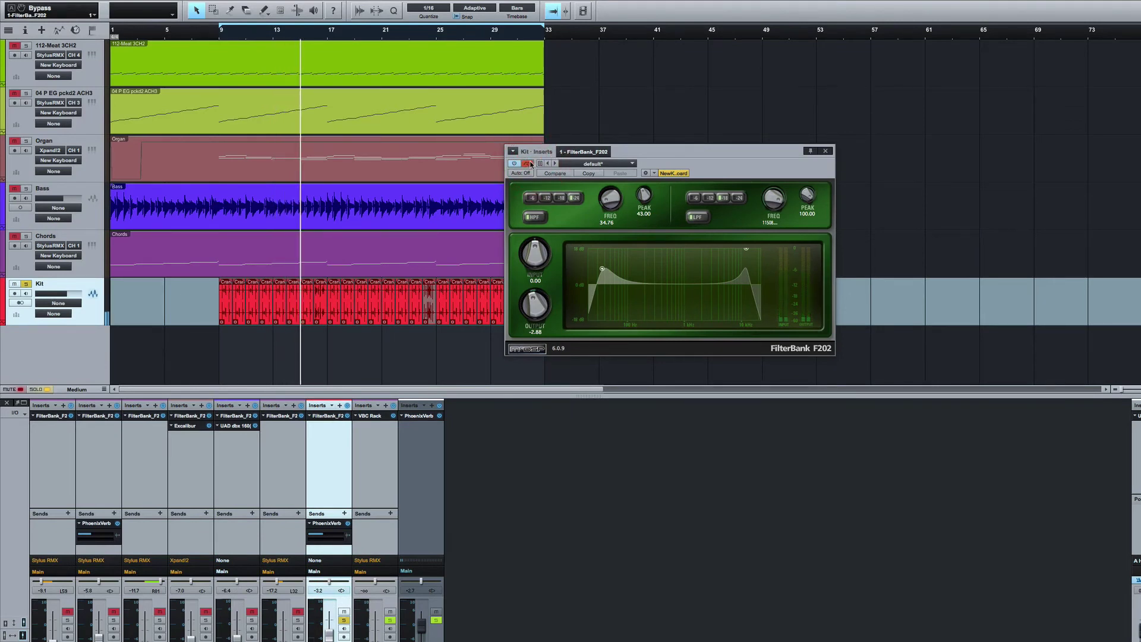
{"action": "left_click", "coordinate": [529, 164]}
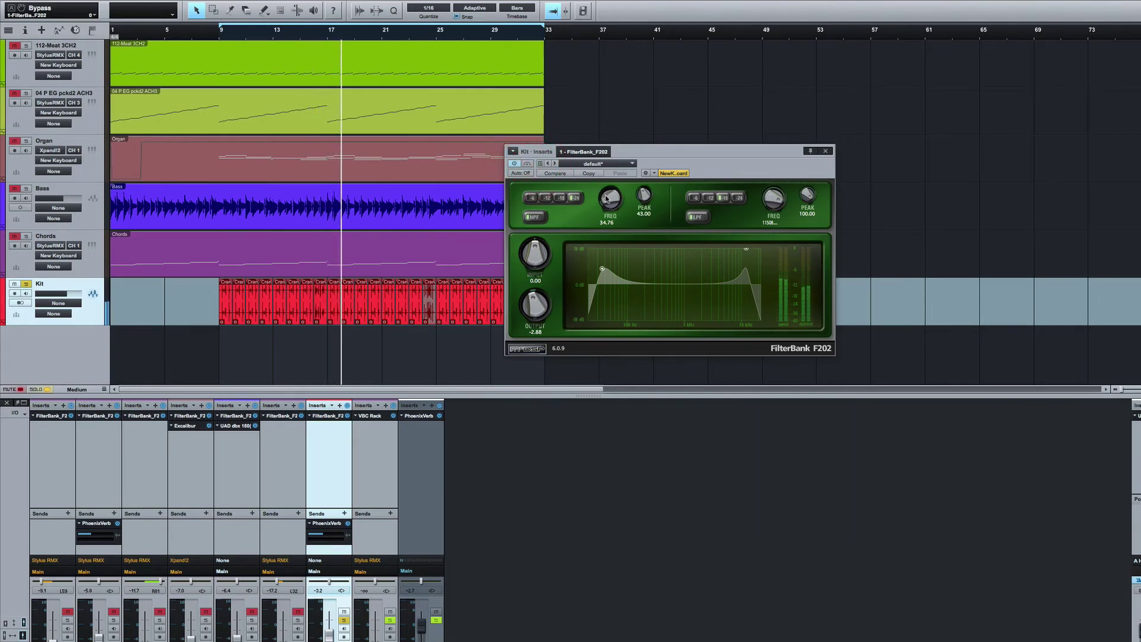
{"action": "left_click_drag", "start_coordinate": [606, 199], "coordinate": [641, 199]}
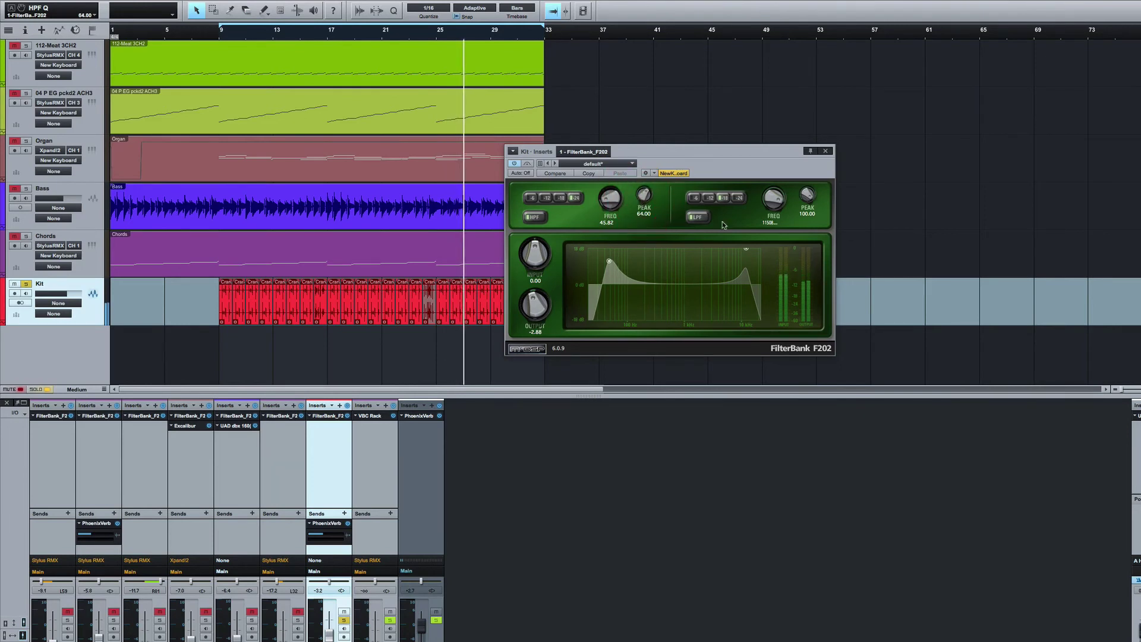
Step: Set the Kit low-pass high with a 45.00 peak, unsolo Kit, and nudge Xpand2 up
{"action": "left_click_drag", "start_coordinate": [773, 203], "coordinate": [795, 253]}
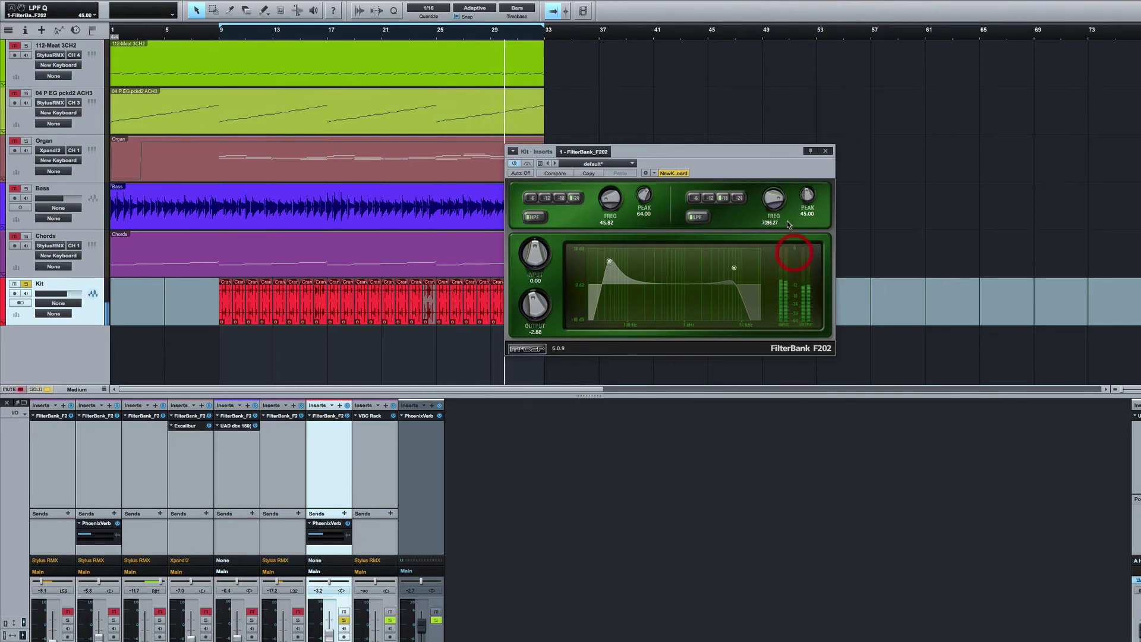
{"action": "left_click_drag", "start_coordinate": [776, 204], "coordinate": [777, 195]}
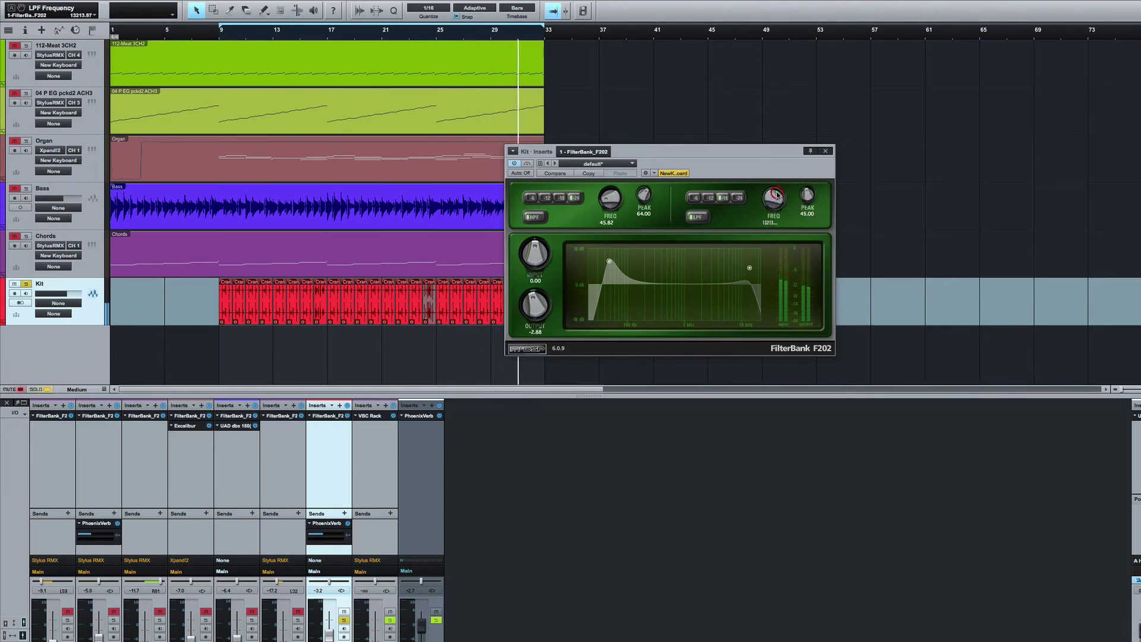
{"action": "left_click", "coordinate": [528, 164]}
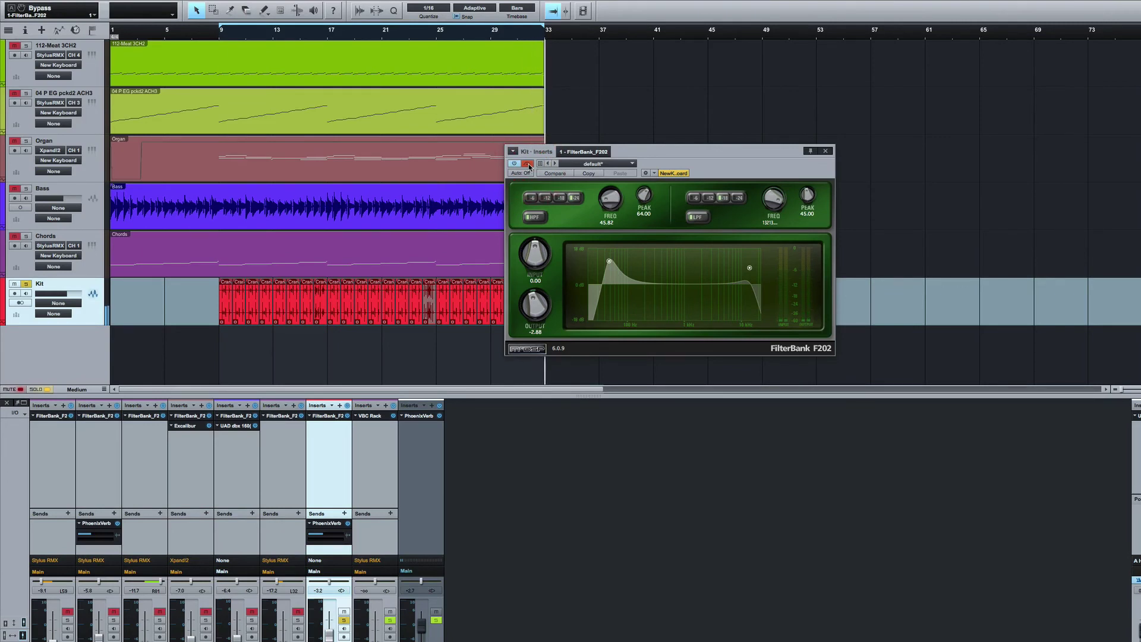
{"action": "left_click", "coordinate": [528, 165]}
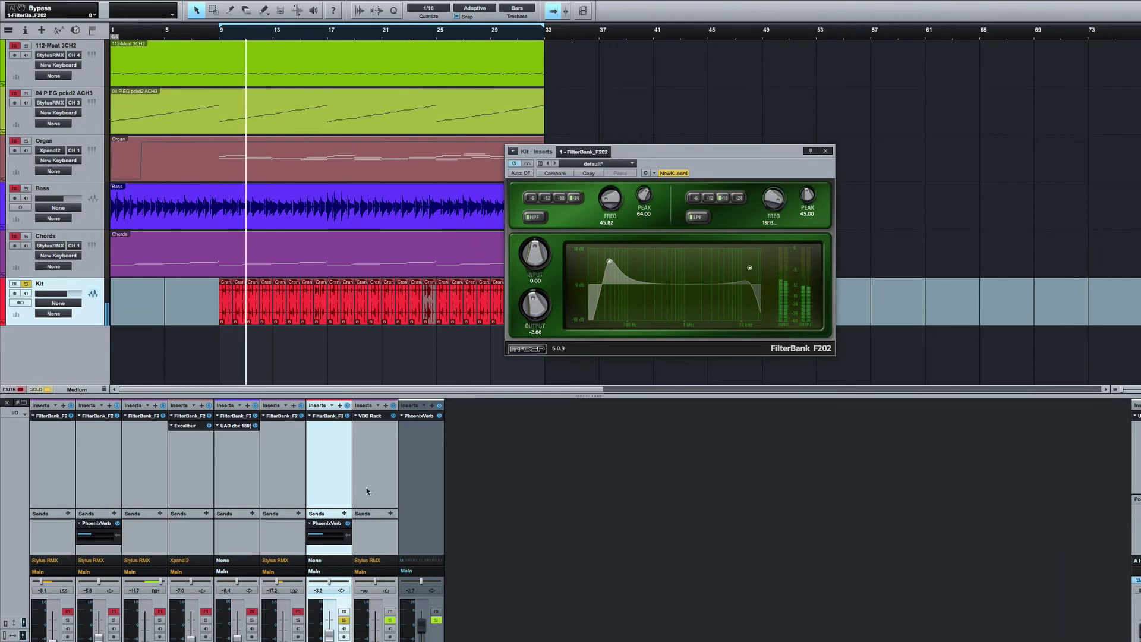
{"action": "left_click", "coordinate": [343, 621]}
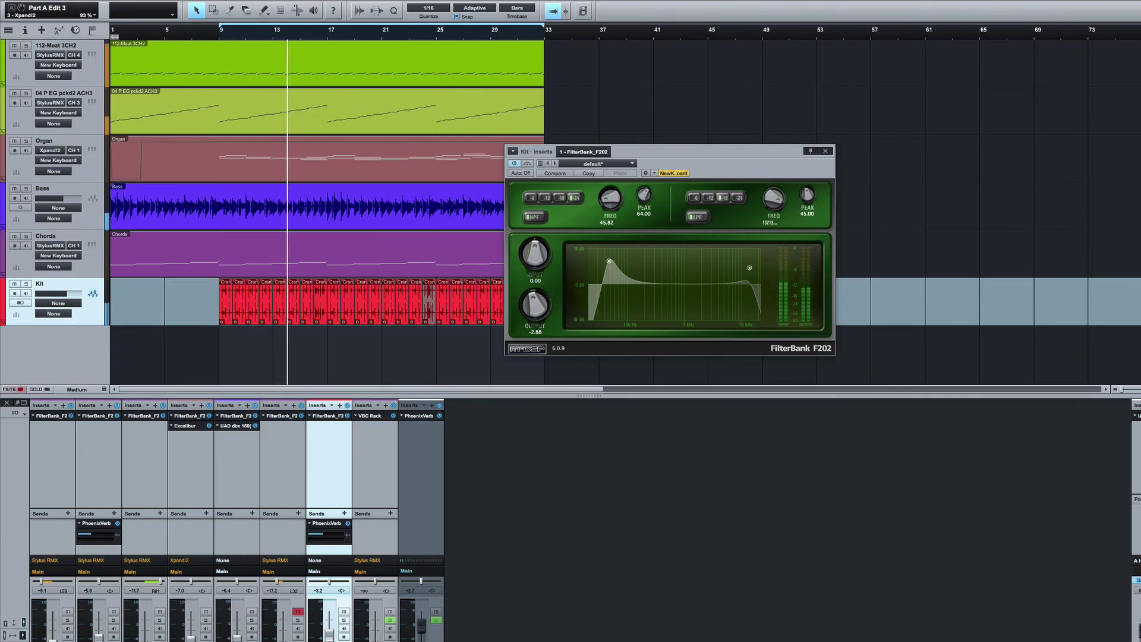
{"action": "left_click_drag", "start_coordinate": [189, 641], "coordinate": [237, 635]}
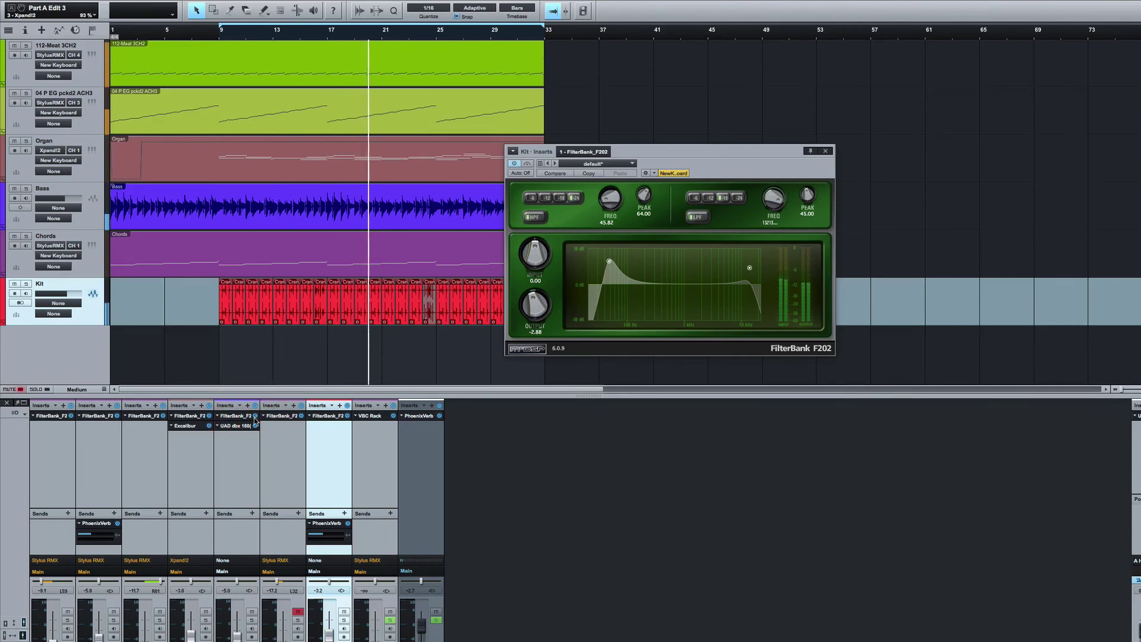
Step: Show the Hammond organ's FilterBank F202, filtering 179.13 Hz to 3216.72 Hz with resonant peaks
{"action": "left_click", "coordinate": [189, 416]}
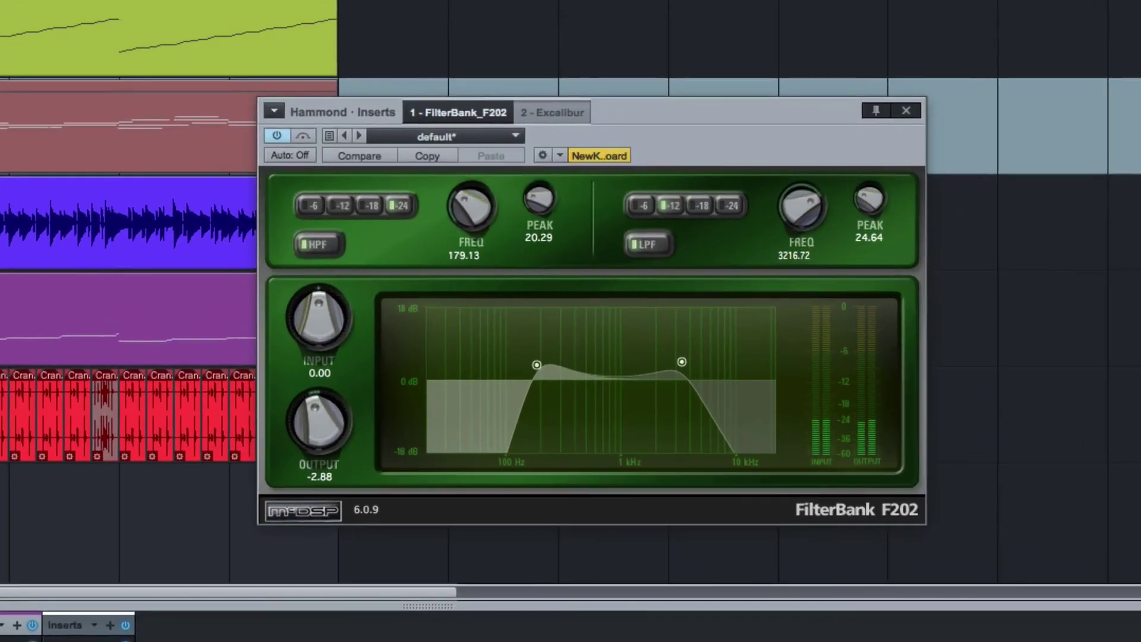